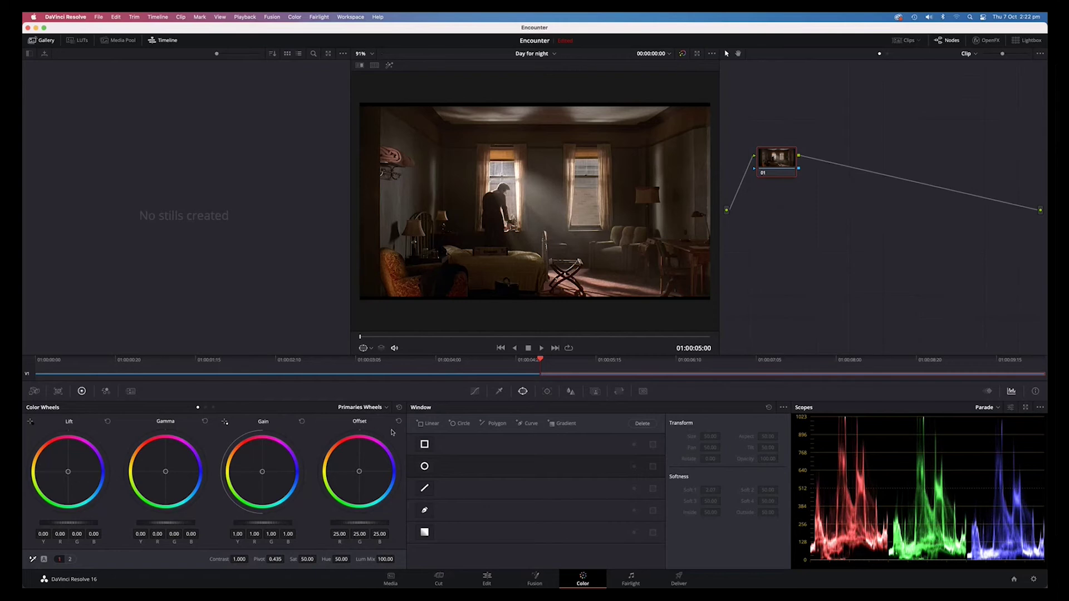
Step: Try tinting the whole image blue with the Offset wheel, and undo the change
drag(360, 474, 374, 484)
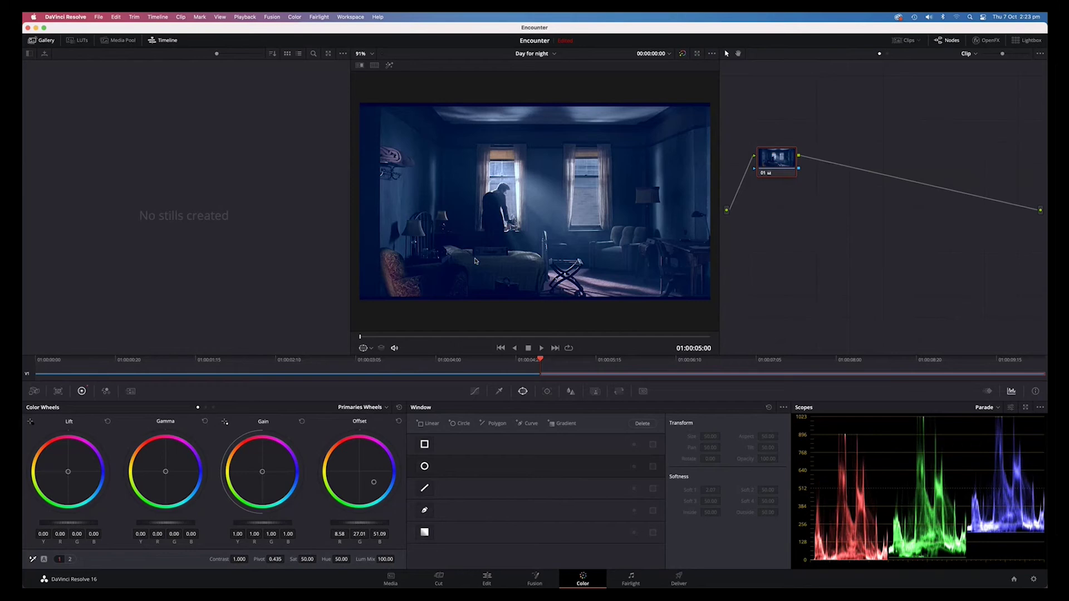
key(super+z)
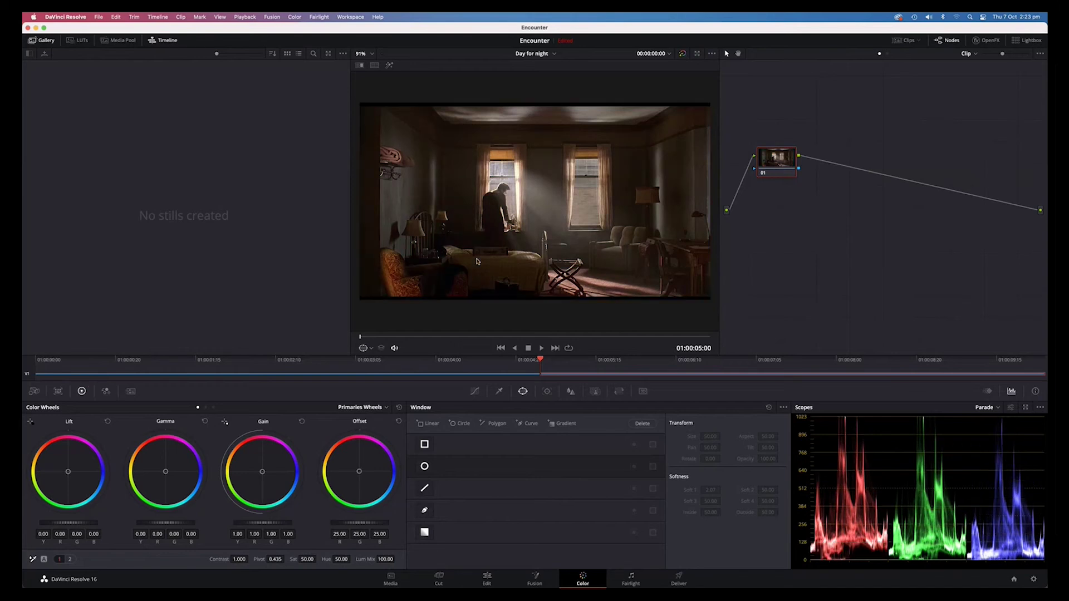
Step: Reduce the saturation of node 01 to 20
drag(779, 148, 775, 161)
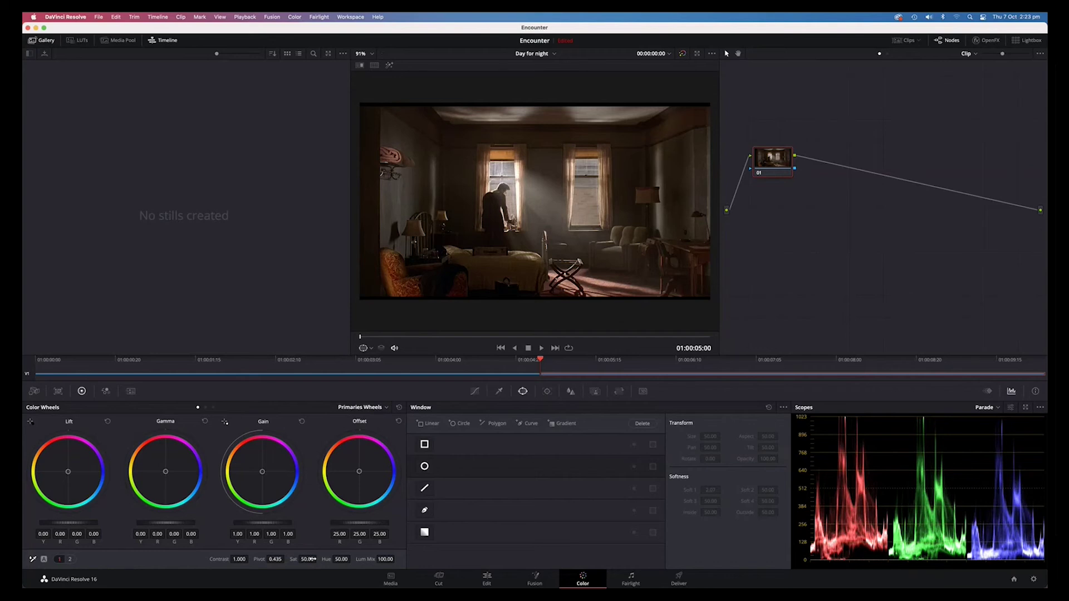
drag(309, 559, 341, 531)
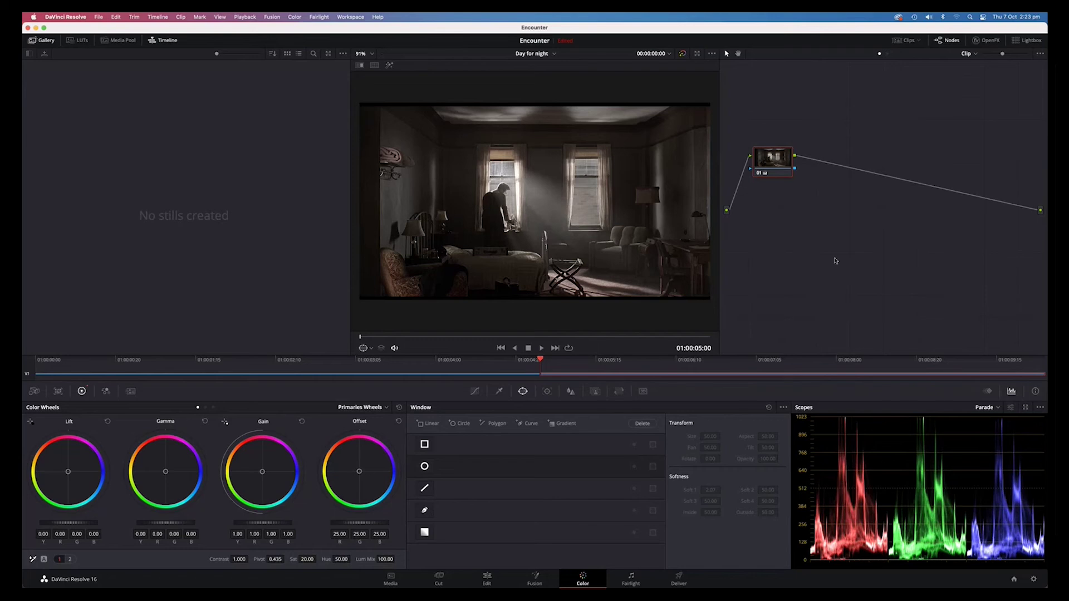
Step: Add a serial node after node 01 and space it slightly apart in the node graph
drag(759, 148, 762, 147)
right_click(782, 161)
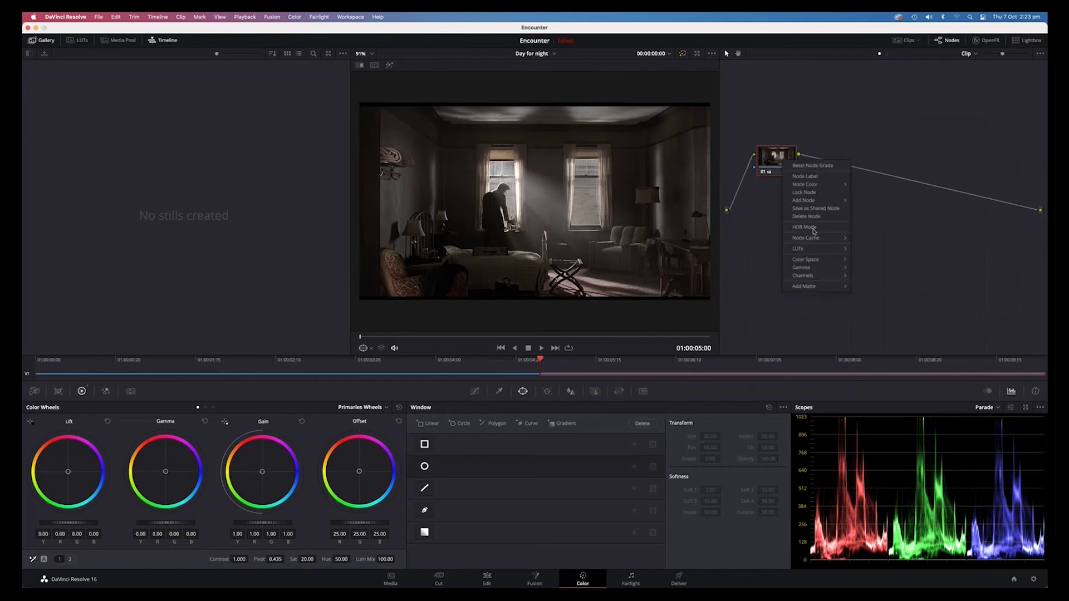
mouse_move(808, 200)
click(869, 203)
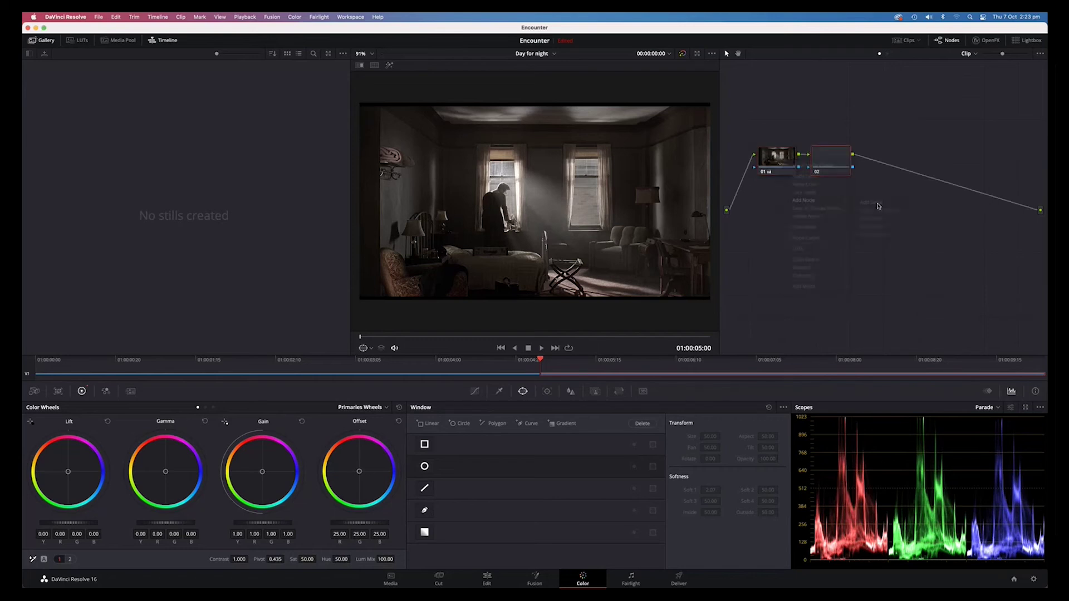
drag(841, 159, 843, 158)
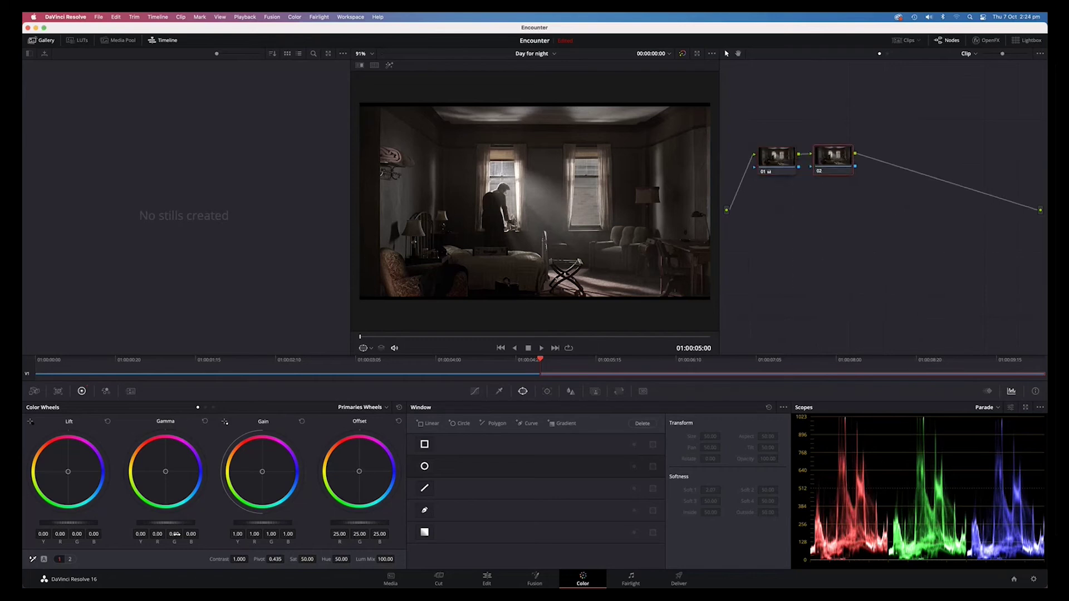
Step: Set node 02's temperature to -4000 and push its gamma and gain colour balance slightly toward blue
click(70, 560)
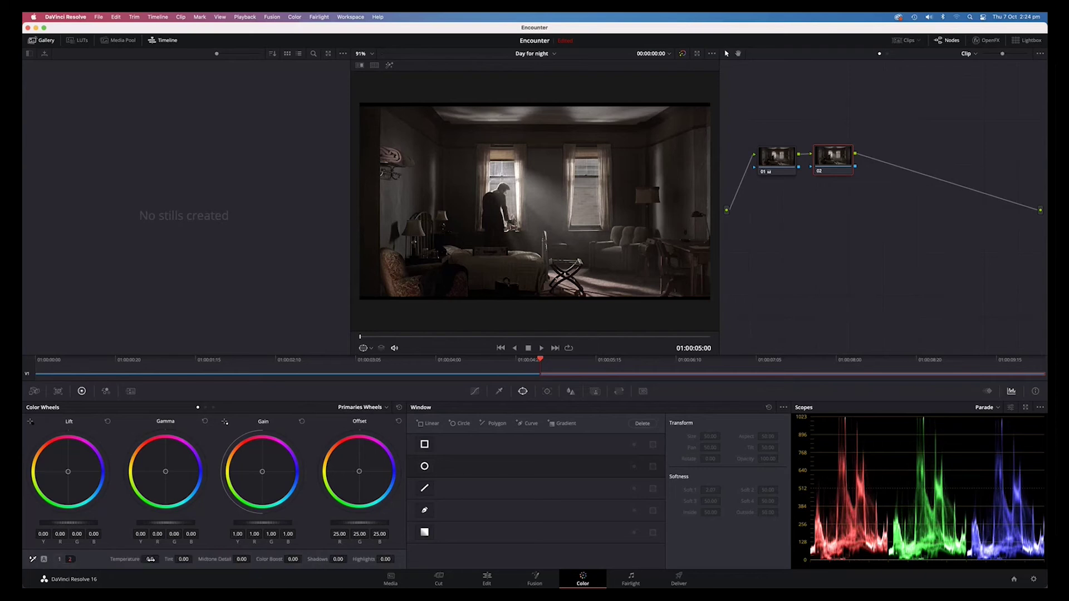
mouse_move(151, 559)
mouse_down()
mouse_move(123, 559)
mouse_move(163, 568)
mouse_up()
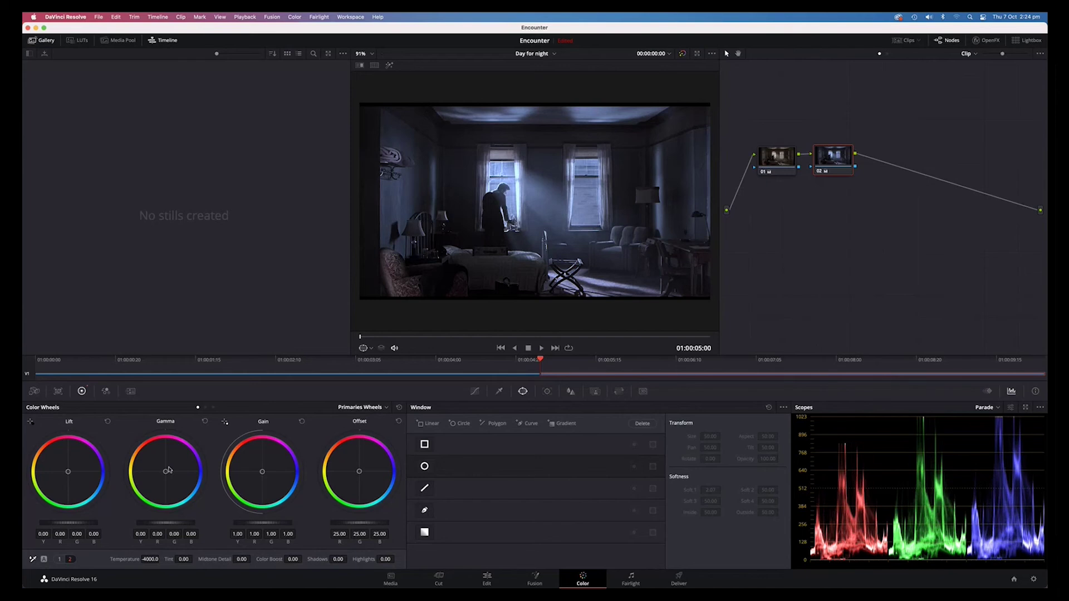
drag(168, 469, 167, 474)
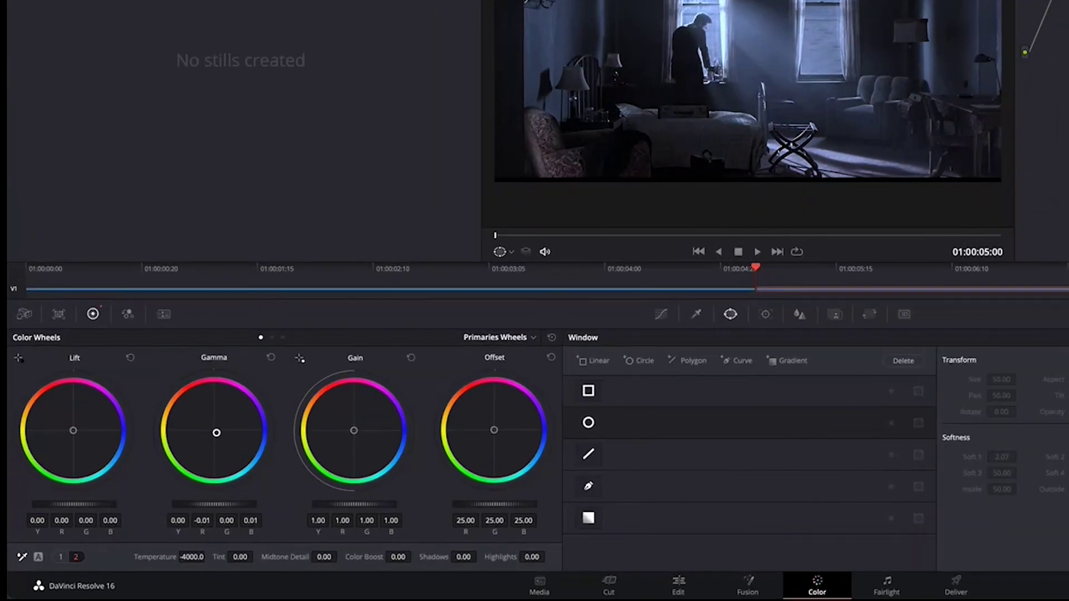
drag(216, 433, 217, 433)
drag(353, 431, 354, 431)
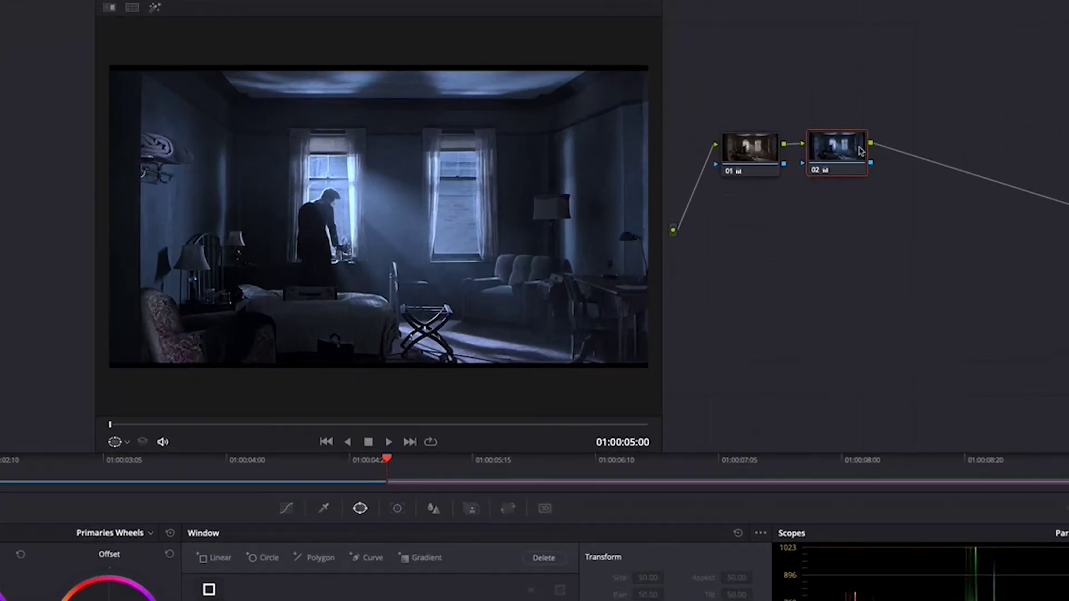
Step: Add a serial node after node 02
right_click(837, 156)
mouse_move(867, 215)
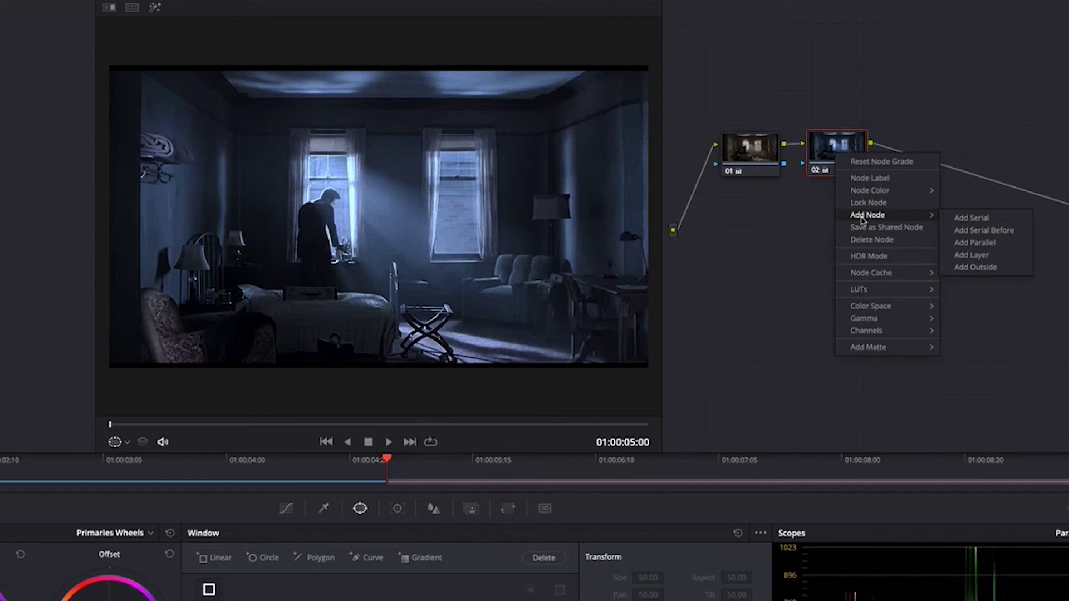
click(980, 219)
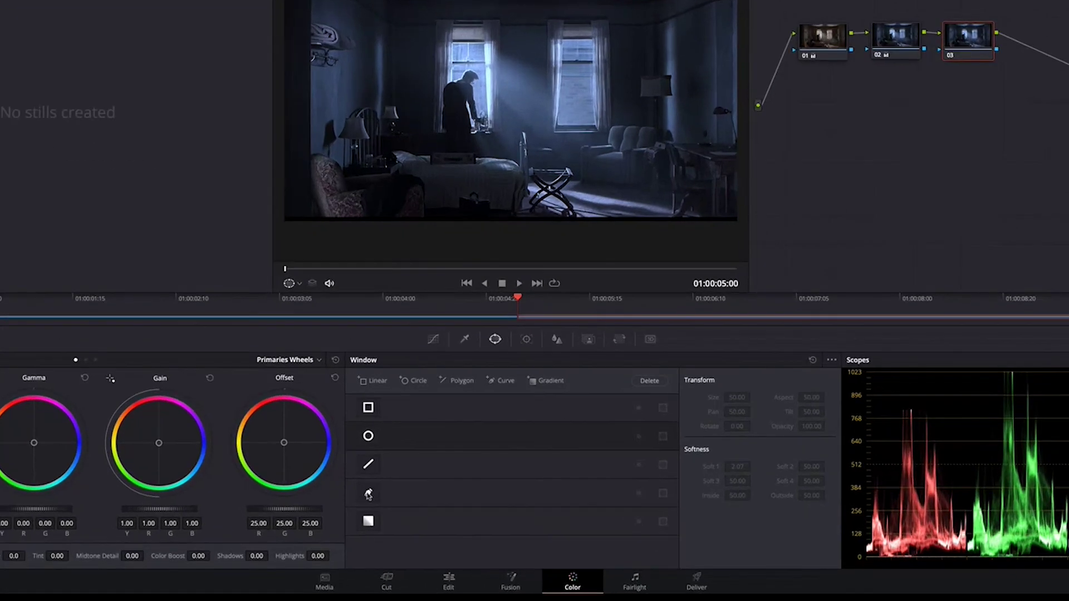
Step: Draw a curve window on node 03 around the man's window and its light beam down to the floor, and refine its points
click(368, 494)
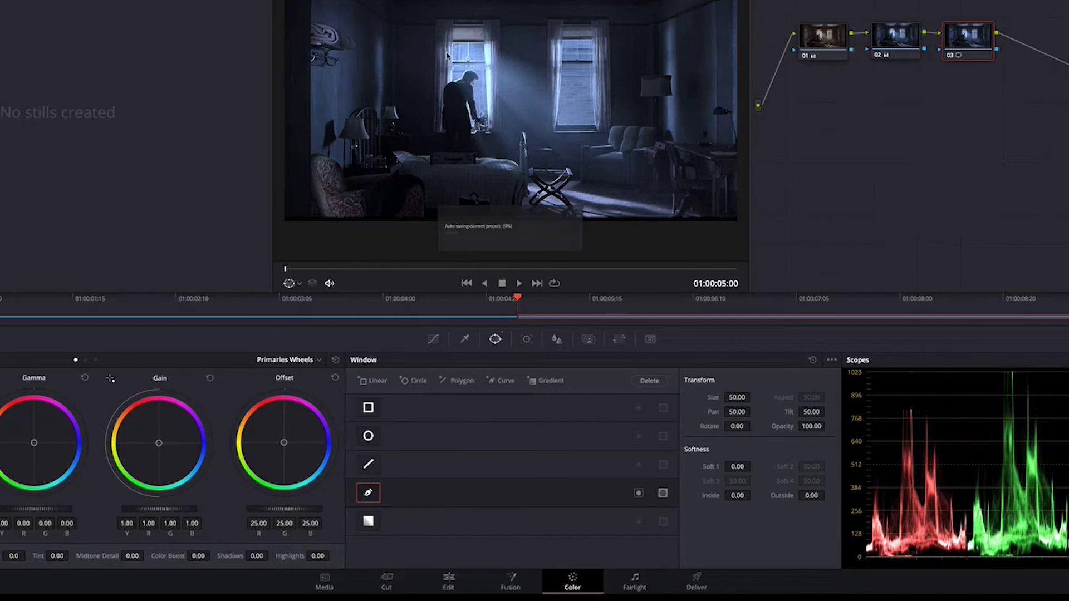
click(445, 49)
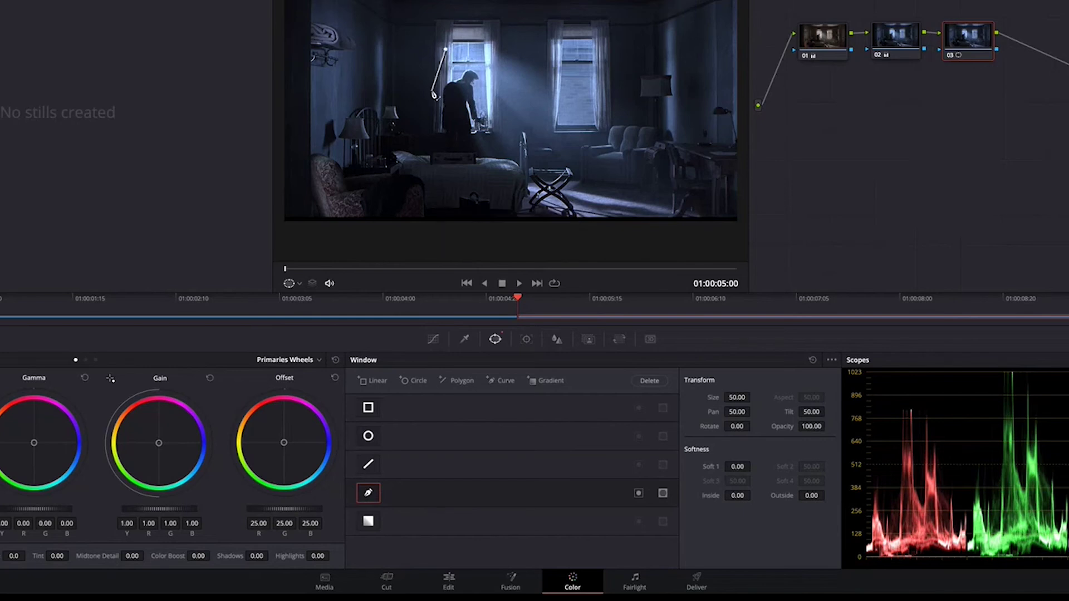
click(433, 91)
click(470, 150)
click(511, 214)
click(680, 221)
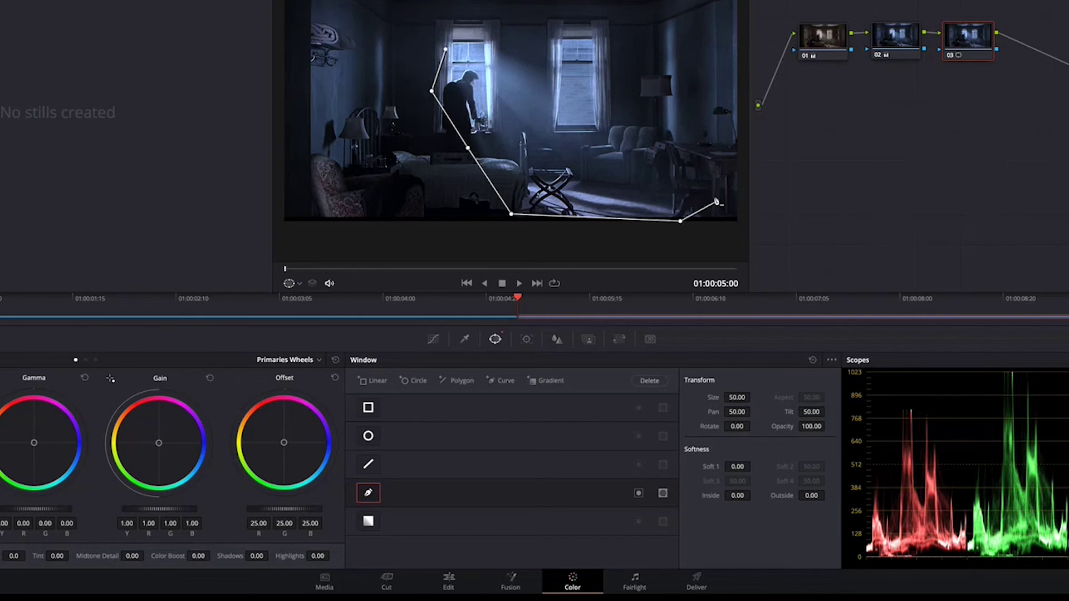
click(717, 202)
click(655, 137)
click(553, 78)
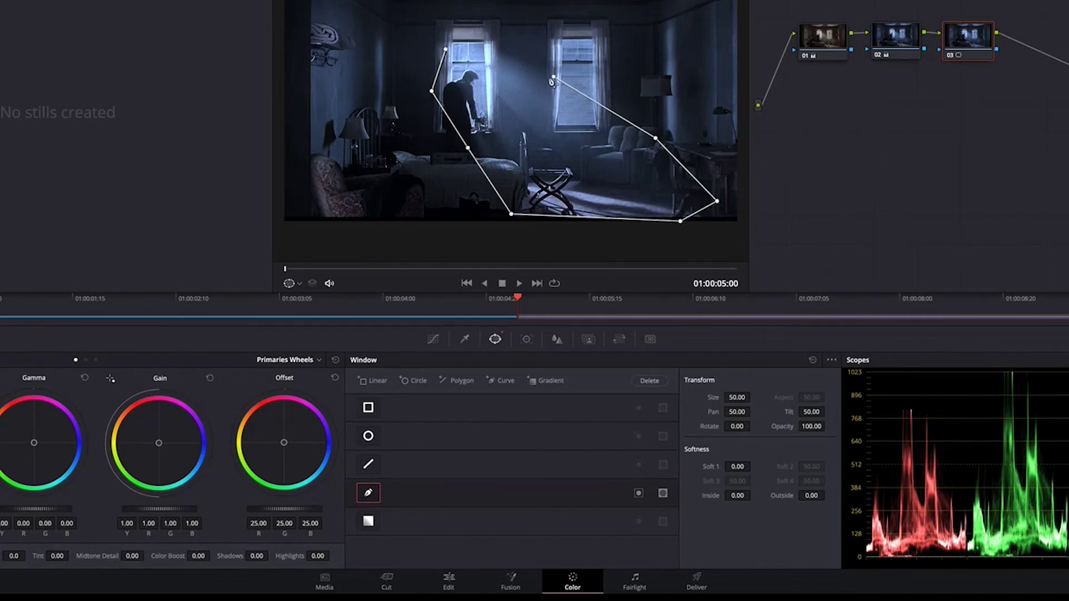
click(497, 44)
click(471, 31)
click(437, 40)
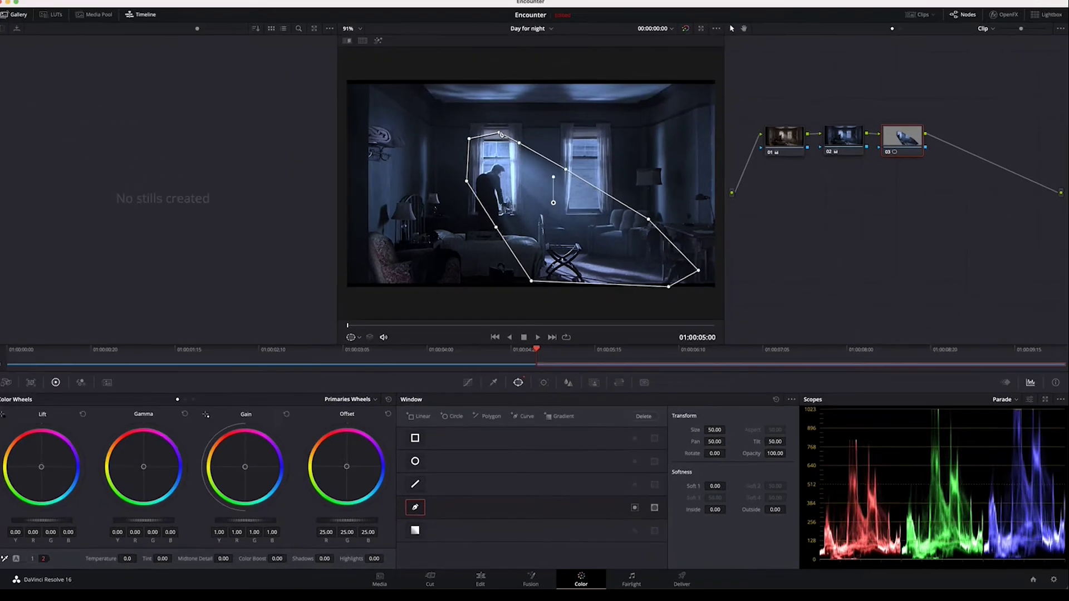
drag(471, 32, 512, 45)
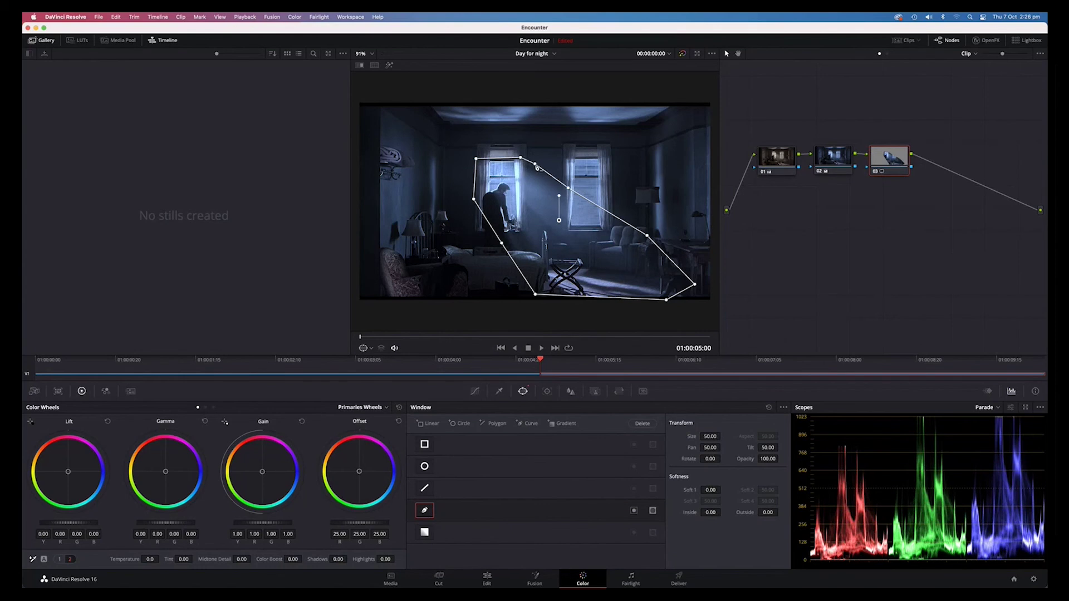
drag(503, 242, 501, 248)
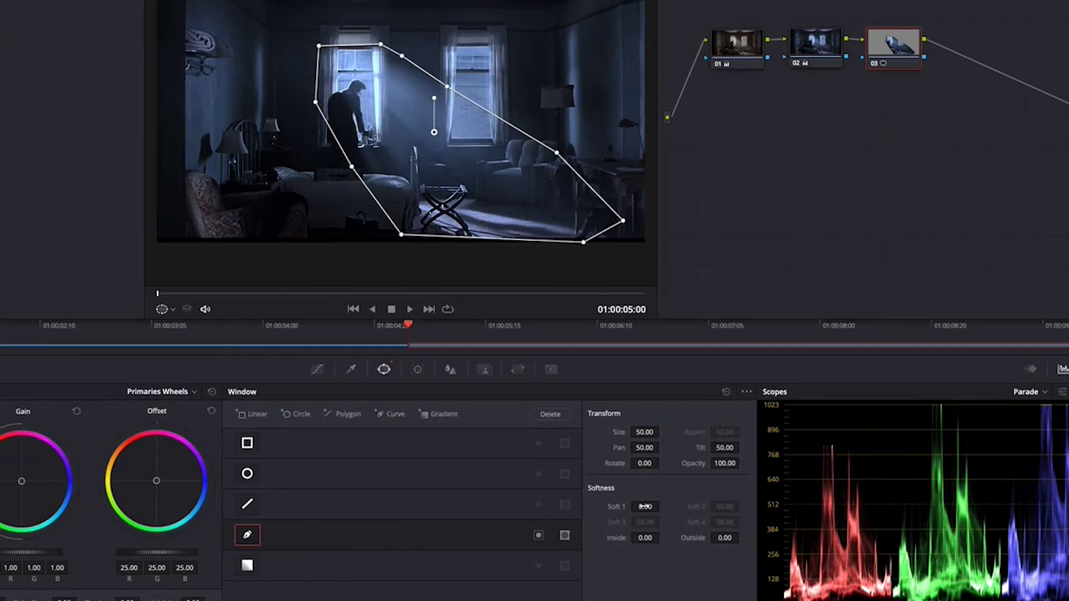
Step: Set the curve window's Soft 1 to 4.68 and invert the window
drag(645, 506, 687, 506)
click(538, 536)
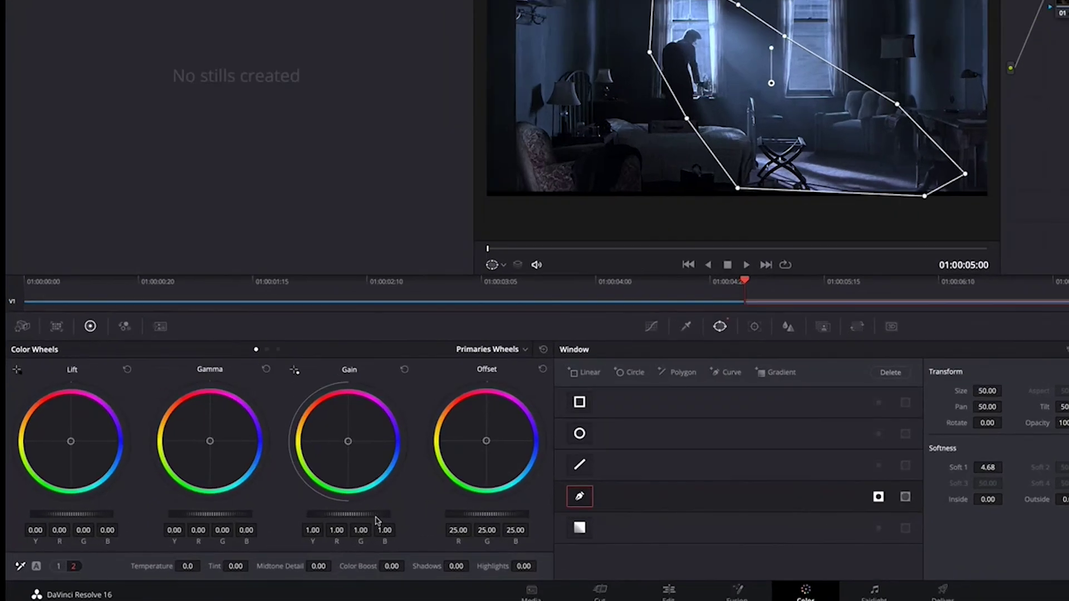
Step: Darken the area outside the window by lowering gain to 0.86, gamma to -0.03 and lift to -0.02
drag(284, 524, 281, 524)
drag(351, 514, 344, 514)
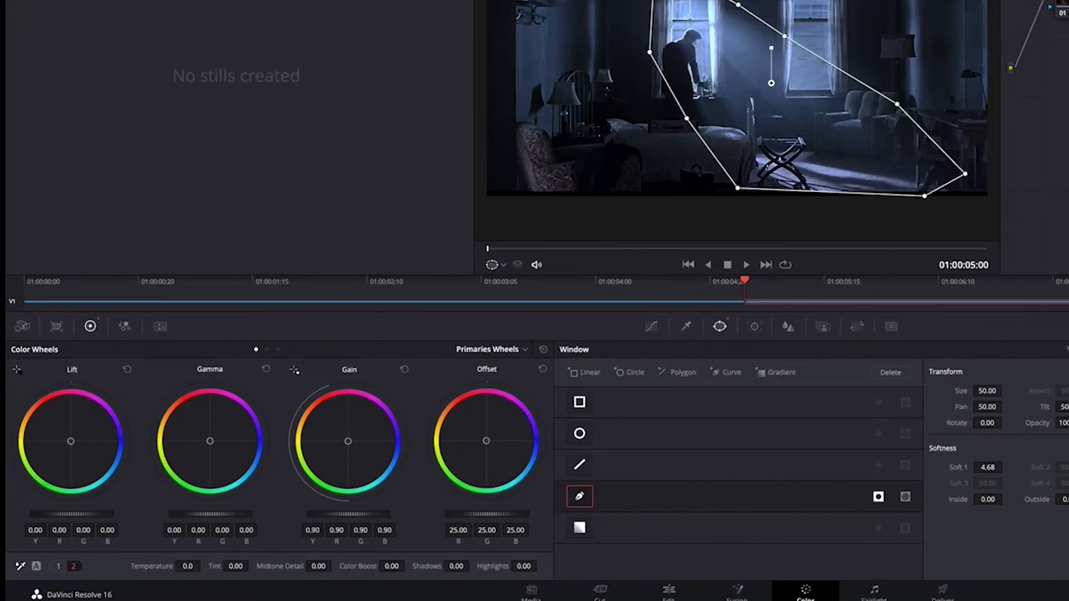
drag(226, 515, 225, 515)
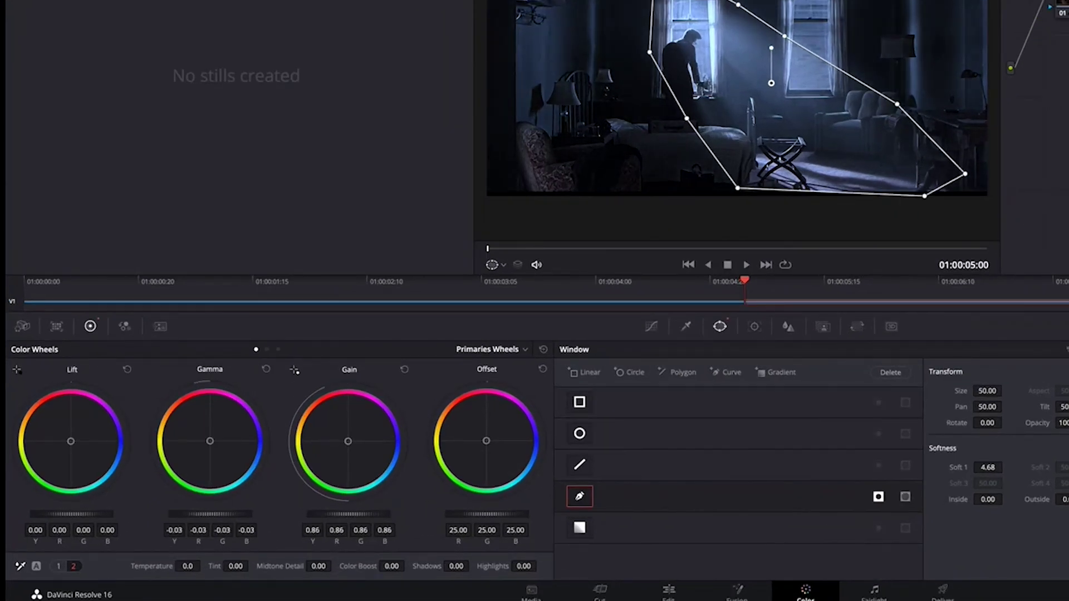
drag(93, 512, 67, 521)
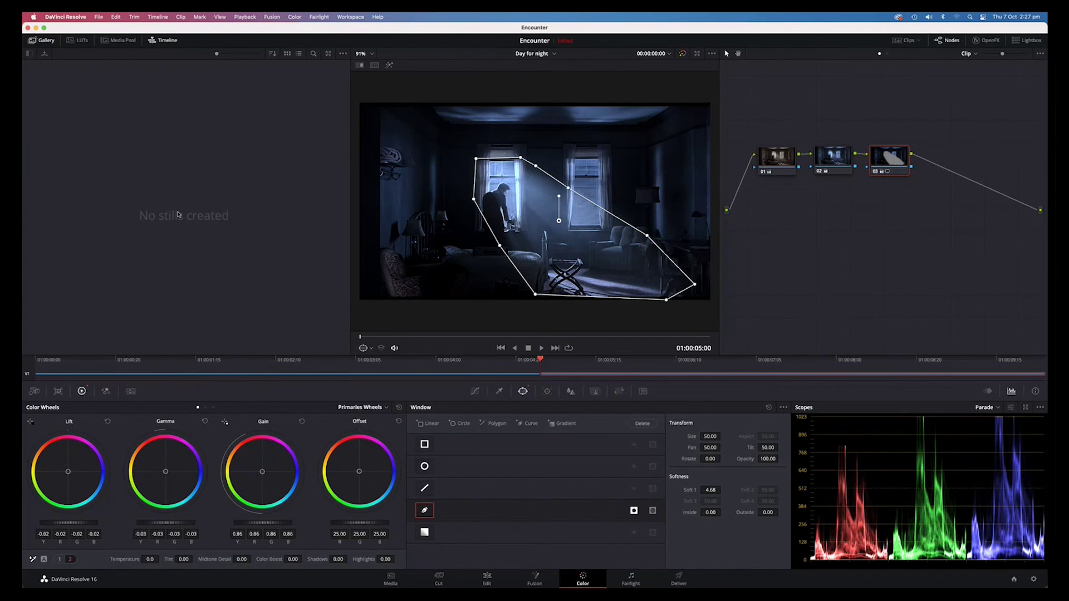
Step: Pull the curve window's lower edge up and inward, adding a point to round it along the floor
drag(667, 300, 666, 274)
drag(537, 297, 536, 283)
drag(634, 289, 626, 291)
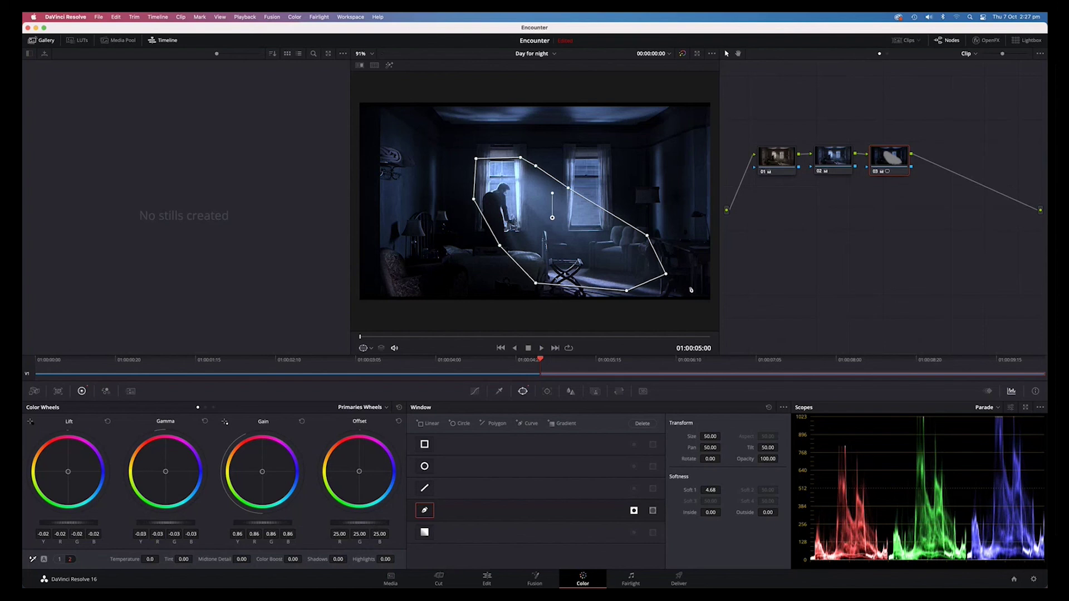
Step: Toggle node 03 off and on to compare the image with and without the darkened surroundings
click(776, 159)
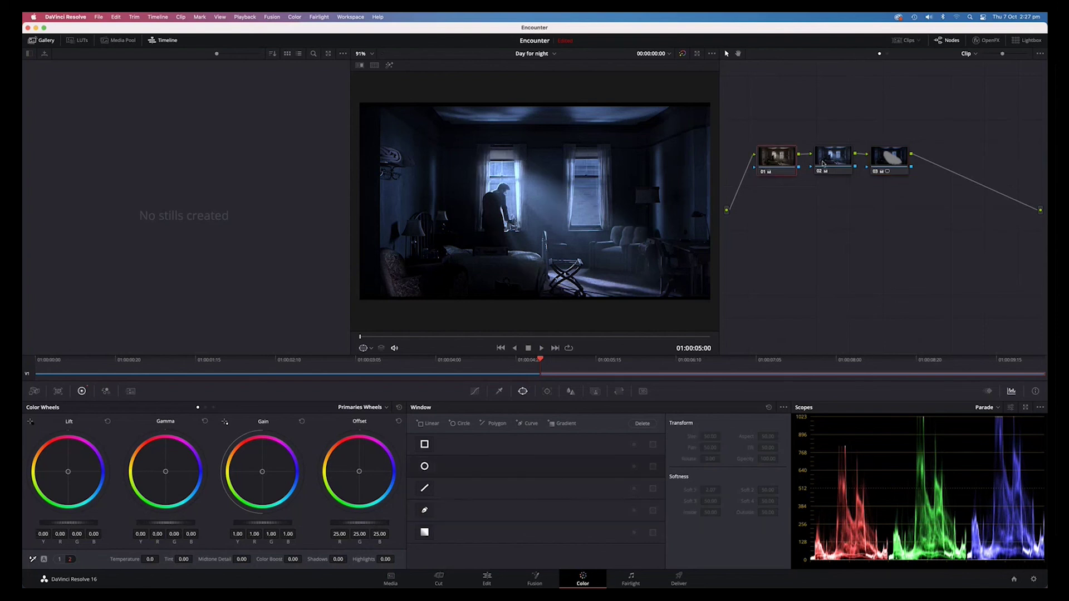
click(875, 172)
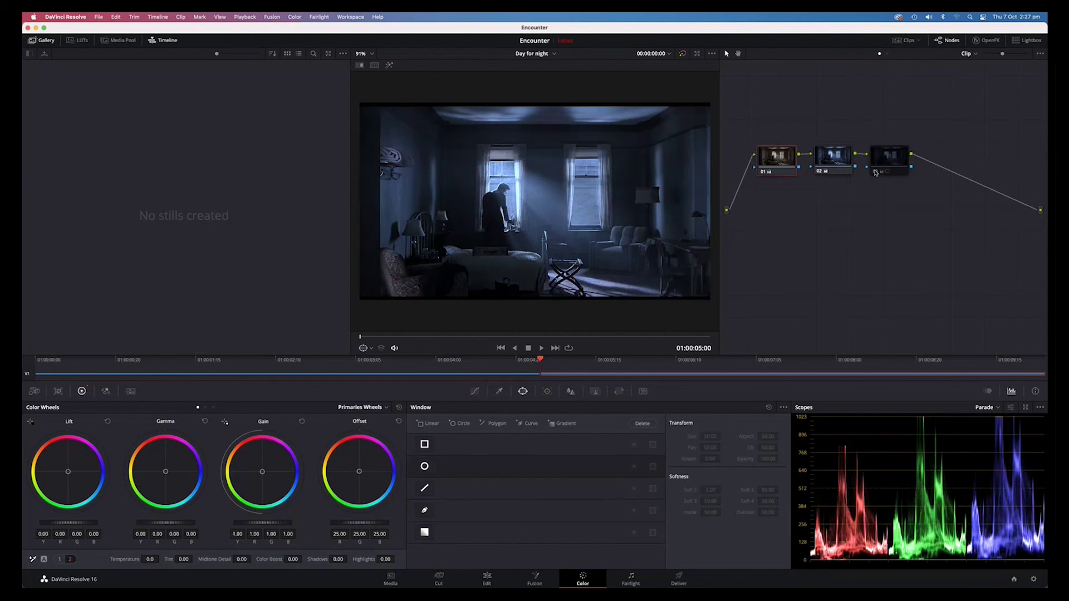
click(875, 172)
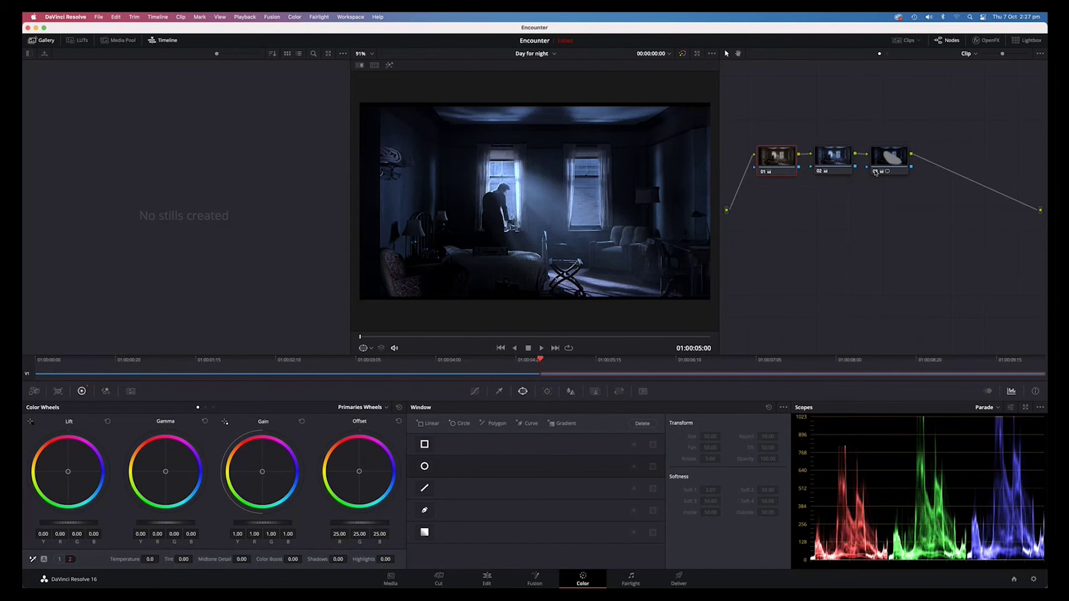
click(875, 172)
click(876, 172)
Step: Increase Soft 1 of node 03's curve window to 8.02
click(890, 161)
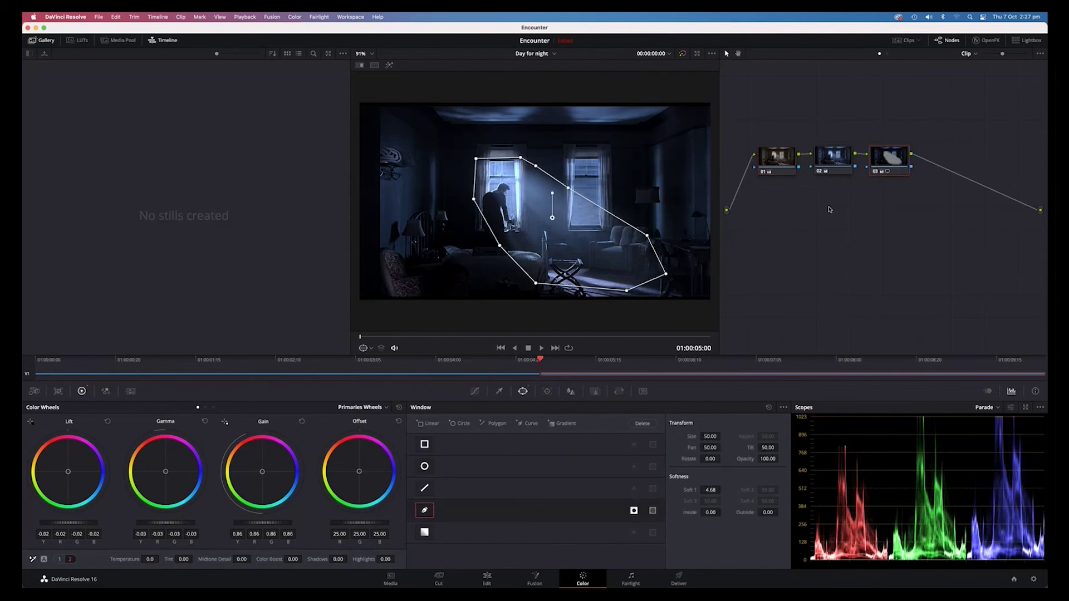
drag(720, 495, 723, 490)
Step: Compare the image with node 03 disabled and enabled to judge the softer window edge
click(787, 172)
click(878, 172)
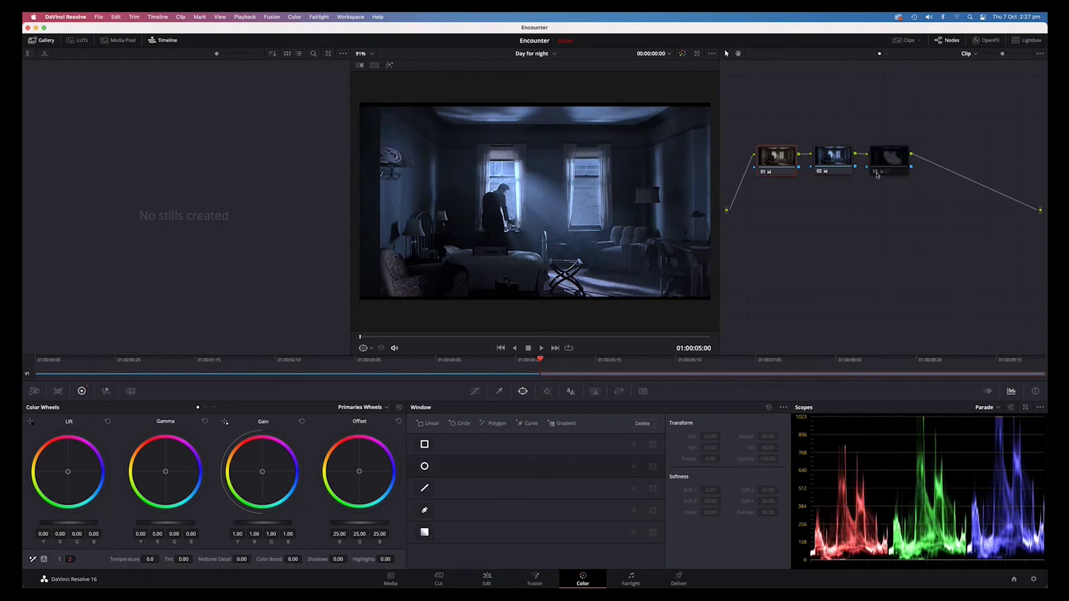
click(877, 172)
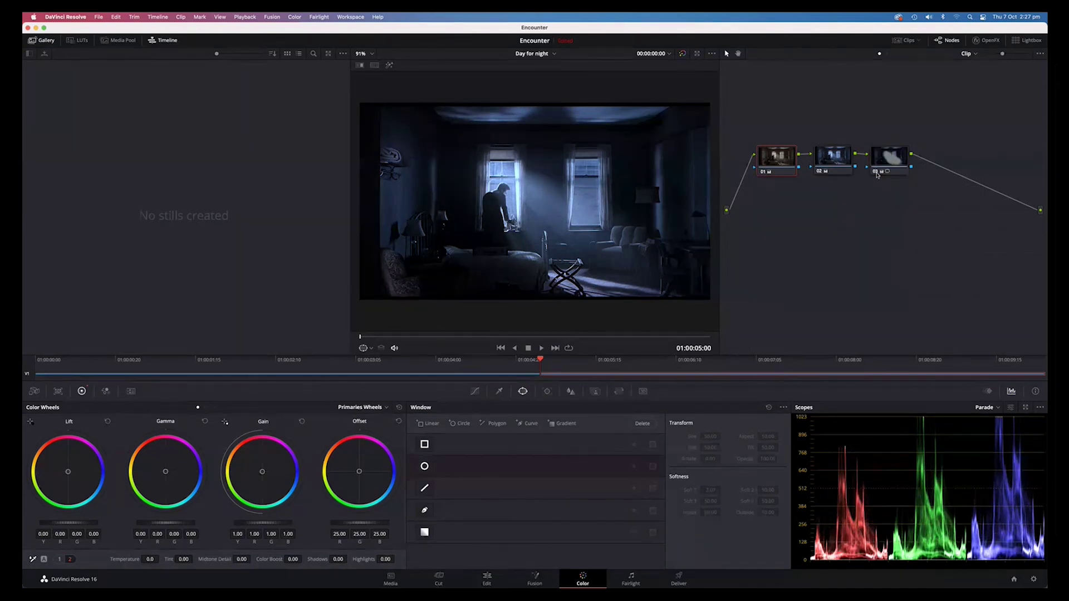
click(877, 172)
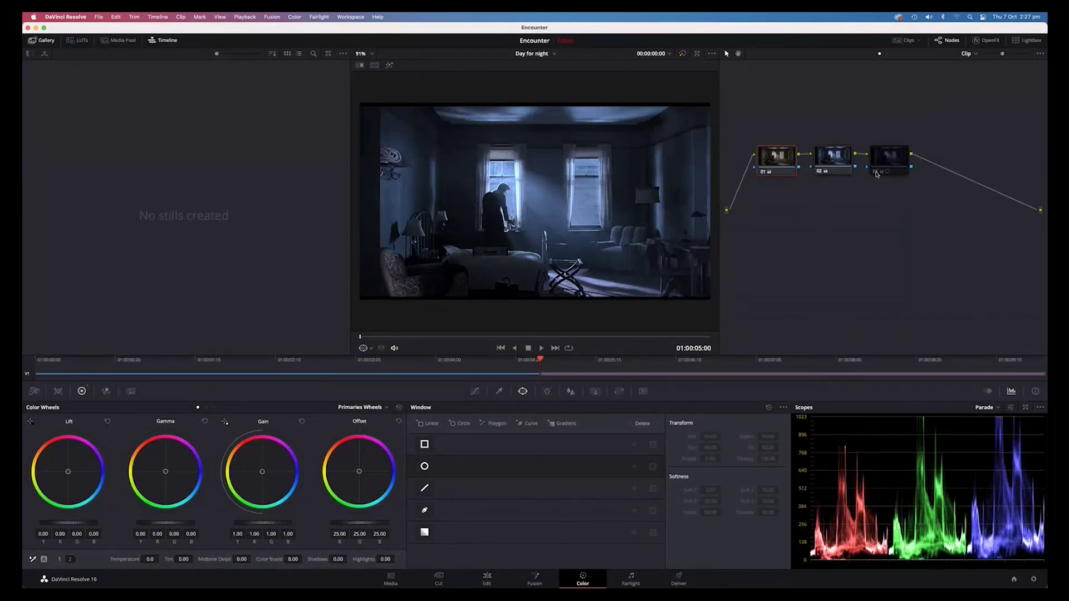
click(877, 173)
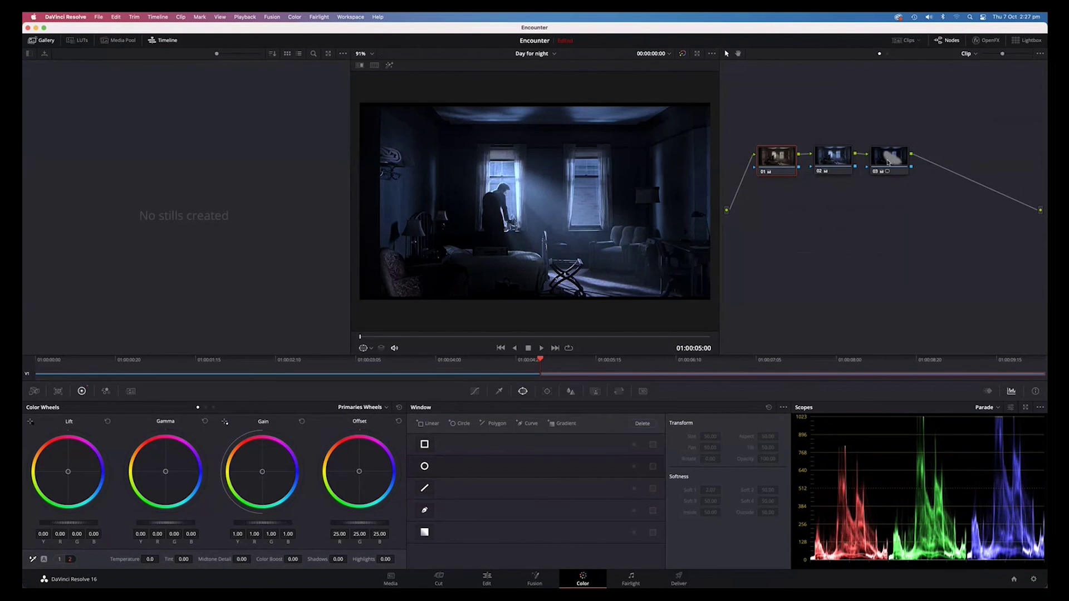
Step: Darken node 03 further by lowering gamma to -0.05 and gain to 0.85
click(889, 162)
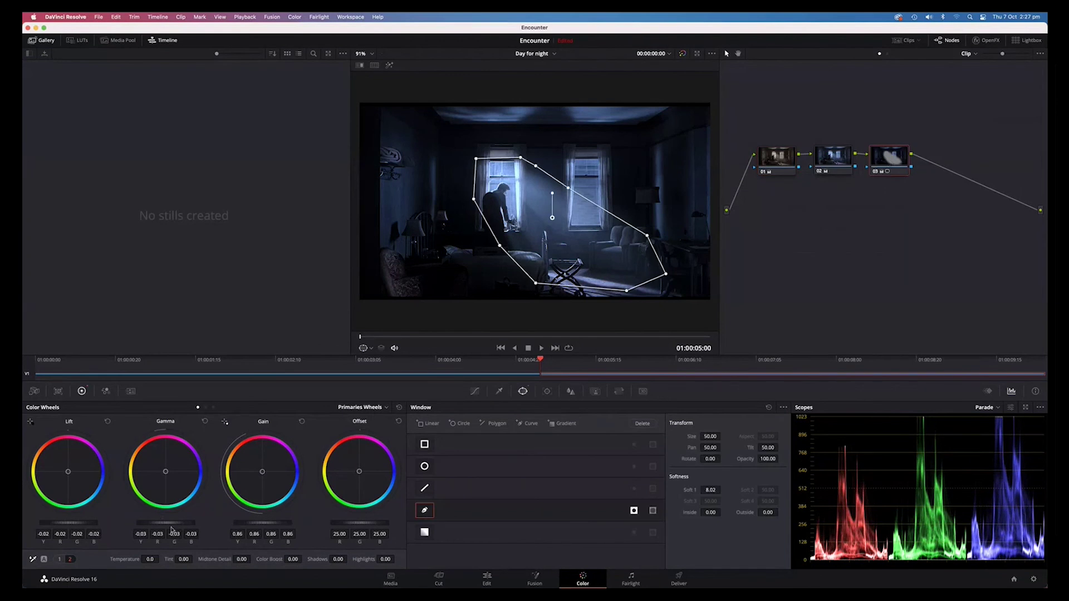
drag(172, 531, 163, 530)
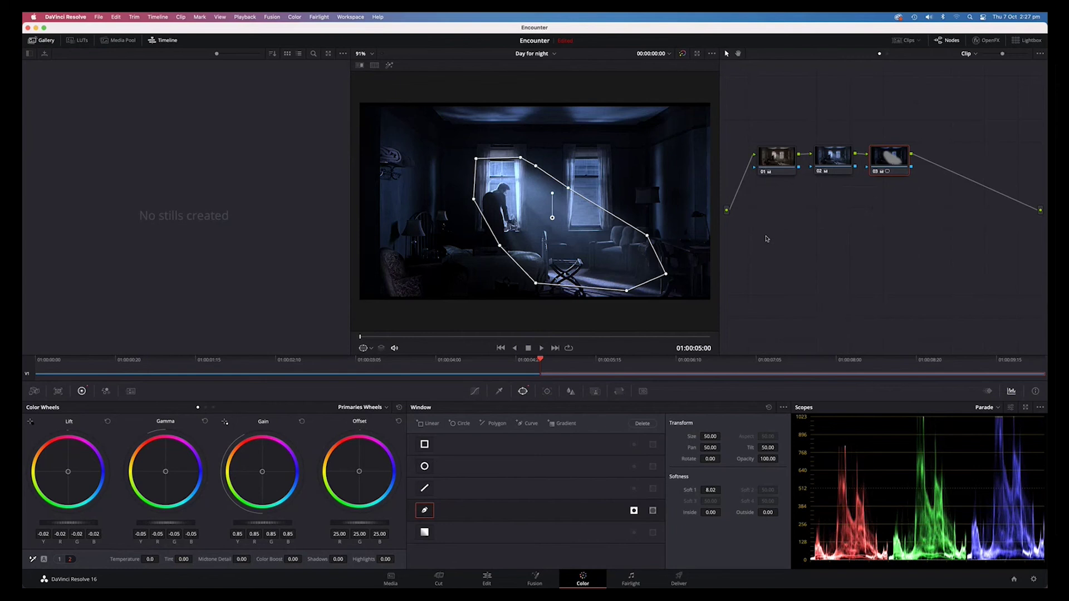
Step: Darken node 01 by lowering its gain to 0.84 and its gamma to -0.01
click(777, 158)
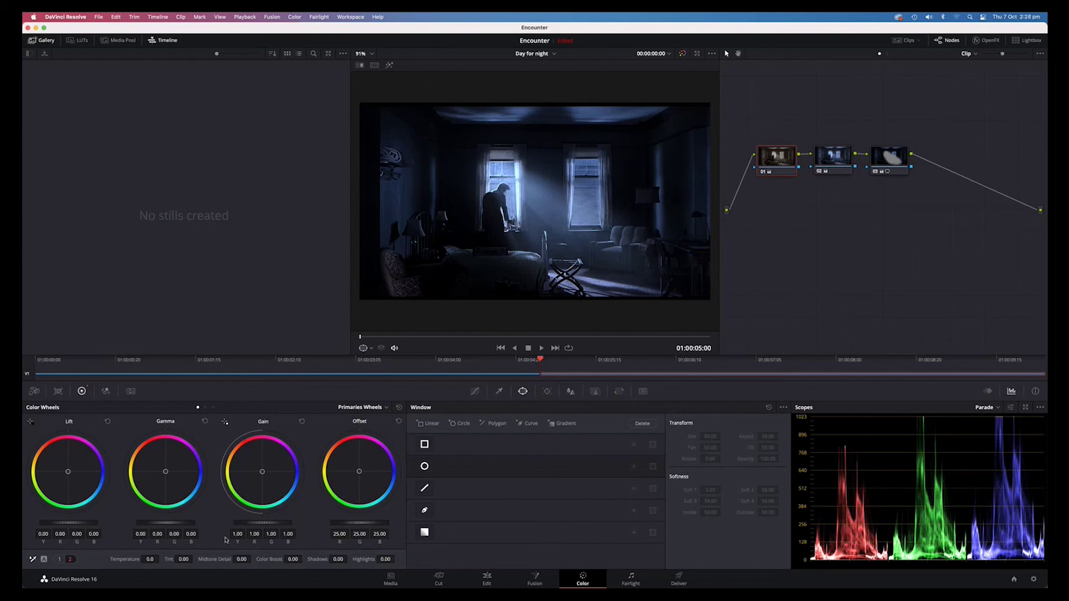
drag(273, 525, 250, 525)
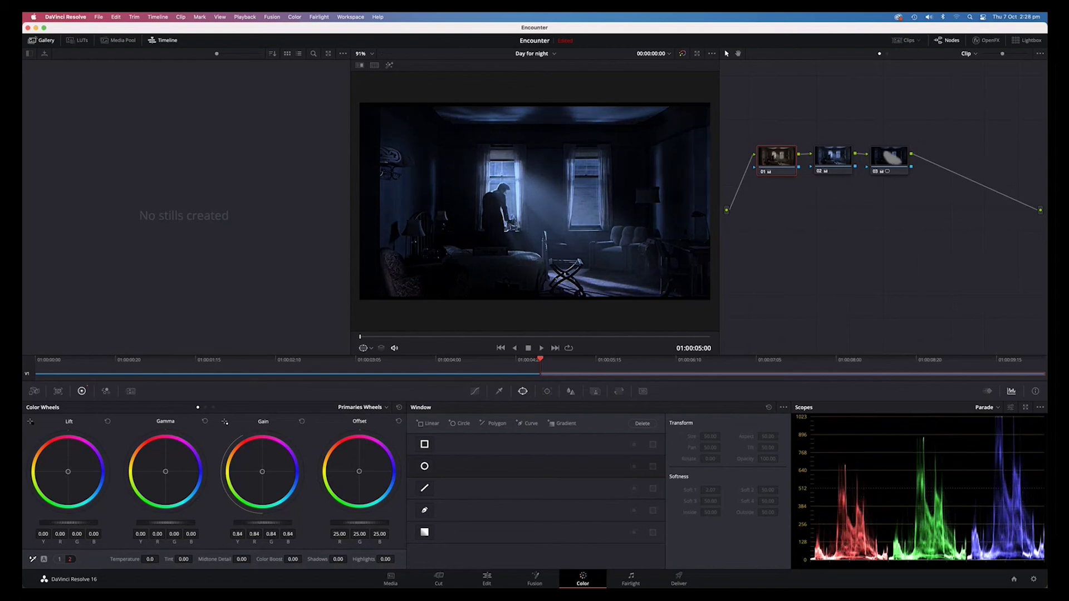
drag(167, 523, 164, 522)
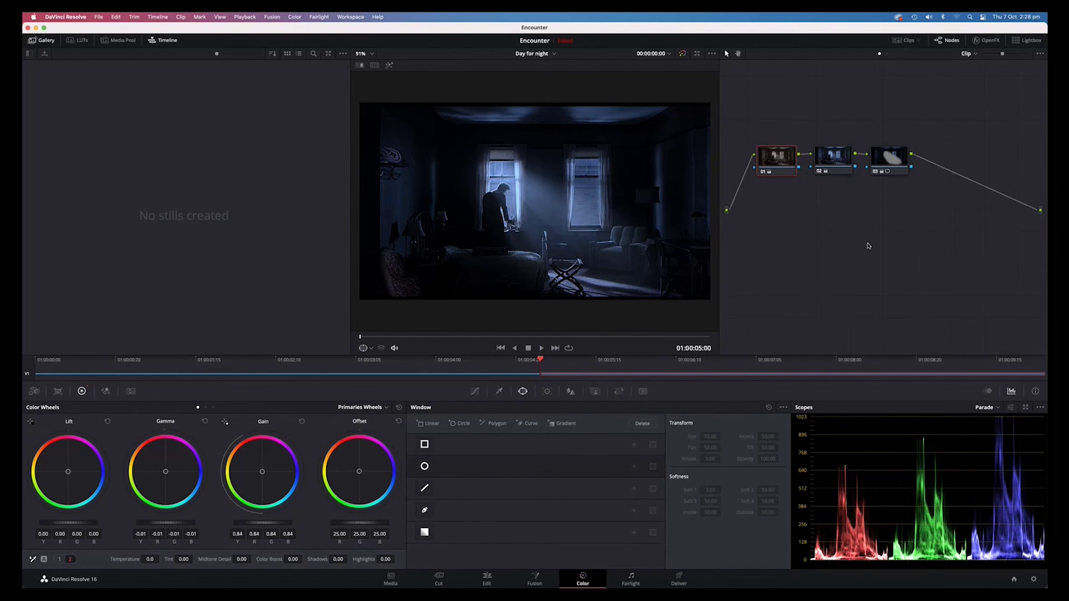
Step: Add an outside node to node 03 and check the curve window it is based on
click(889, 161)
right_click(892, 160)
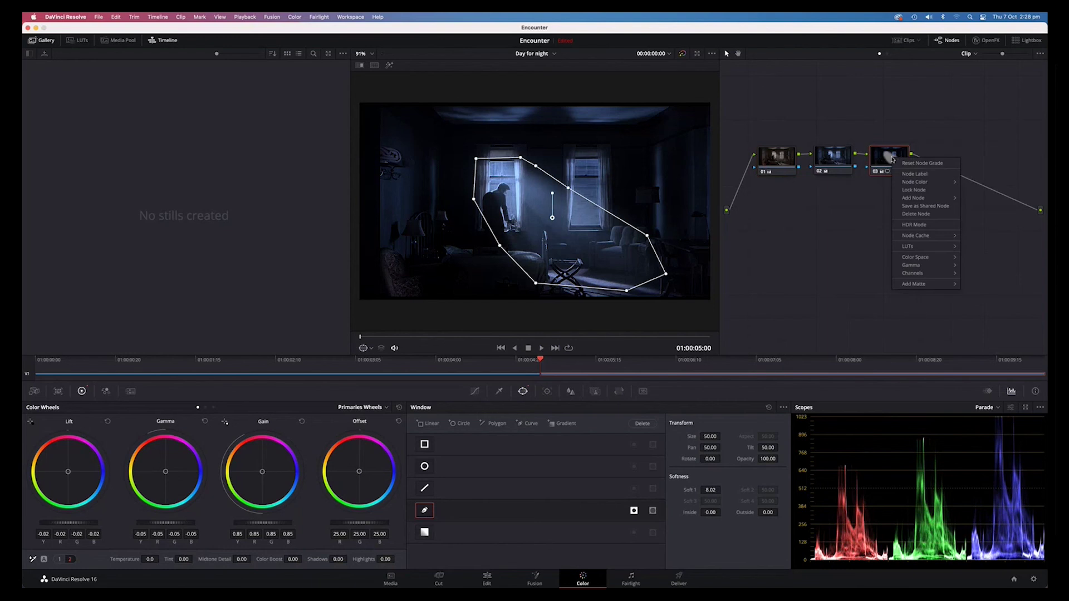
mouse_move(920, 200)
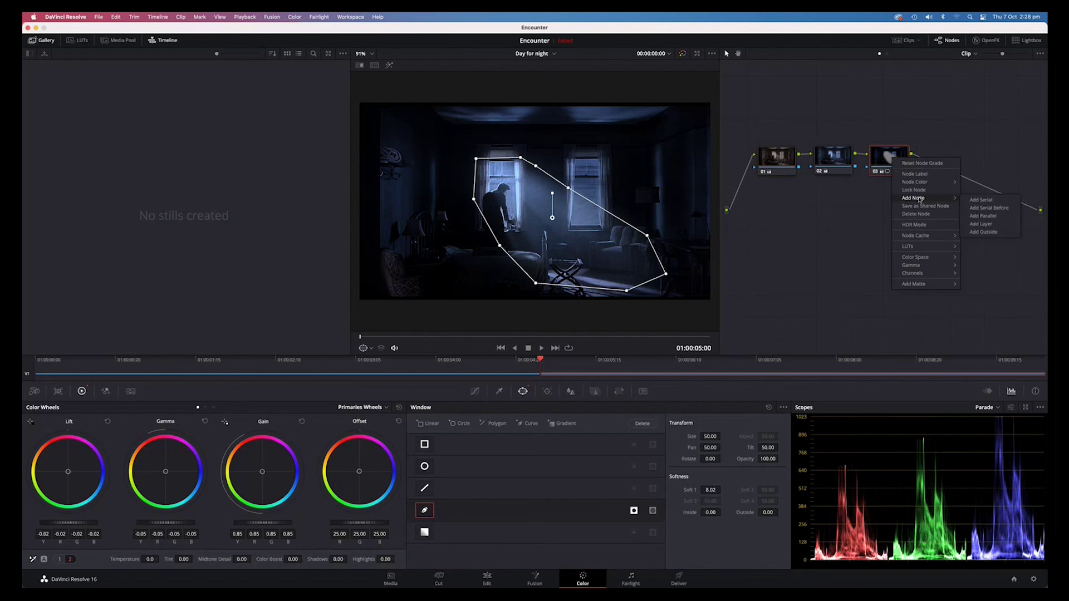
click(989, 232)
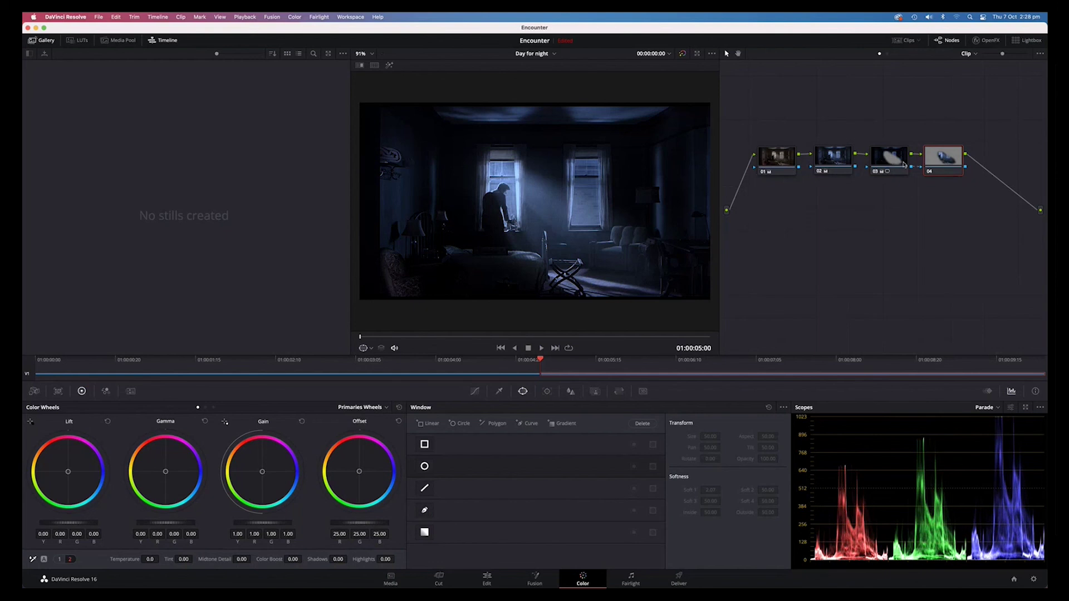
click(873, 168)
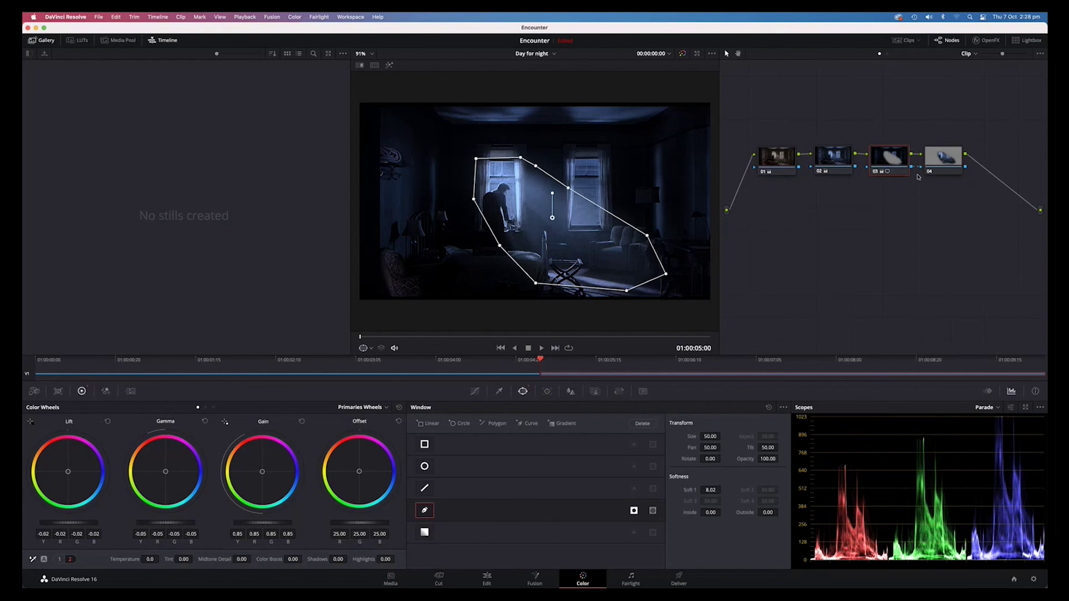
Step: Tint node 04 very slightly warm with gain at red 1.01, green 1.00 and blue 0.99, plus a minimal gamma colour shift
click(933, 162)
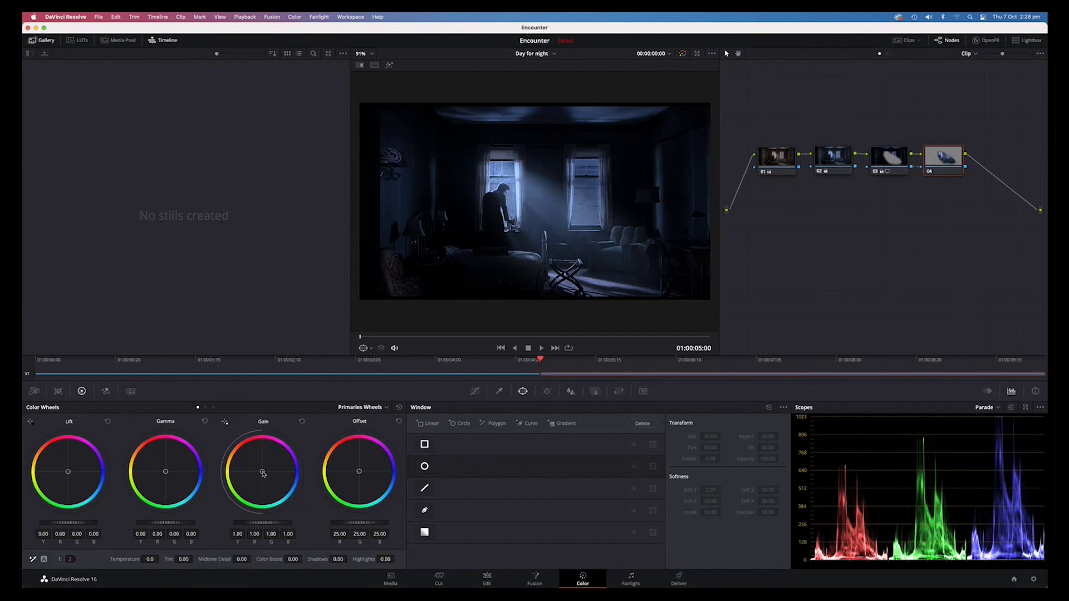
drag(263, 473, 280, 455)
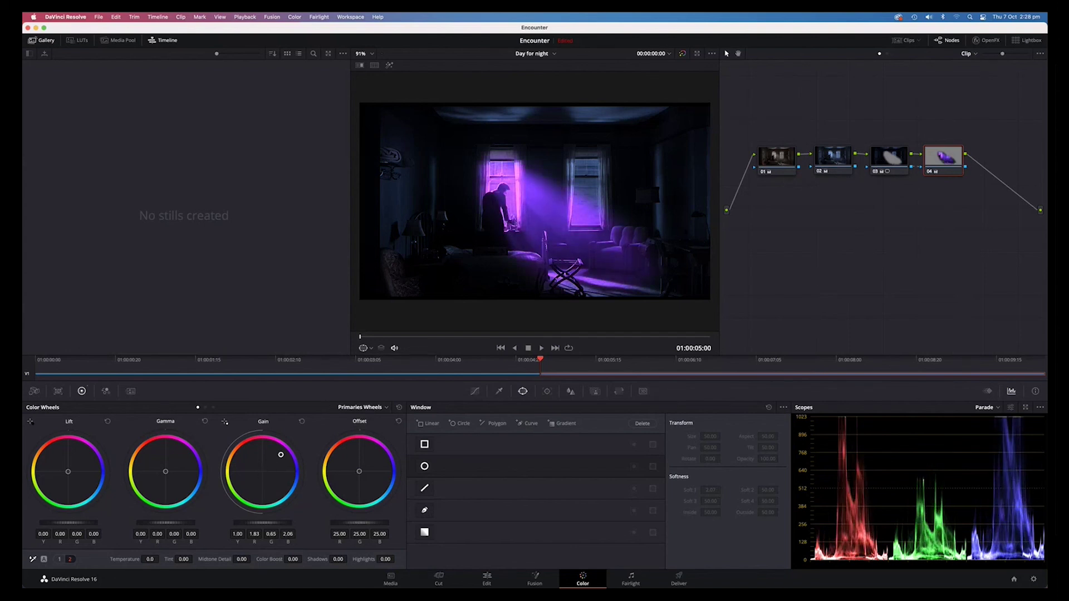
double_click(281, 456)
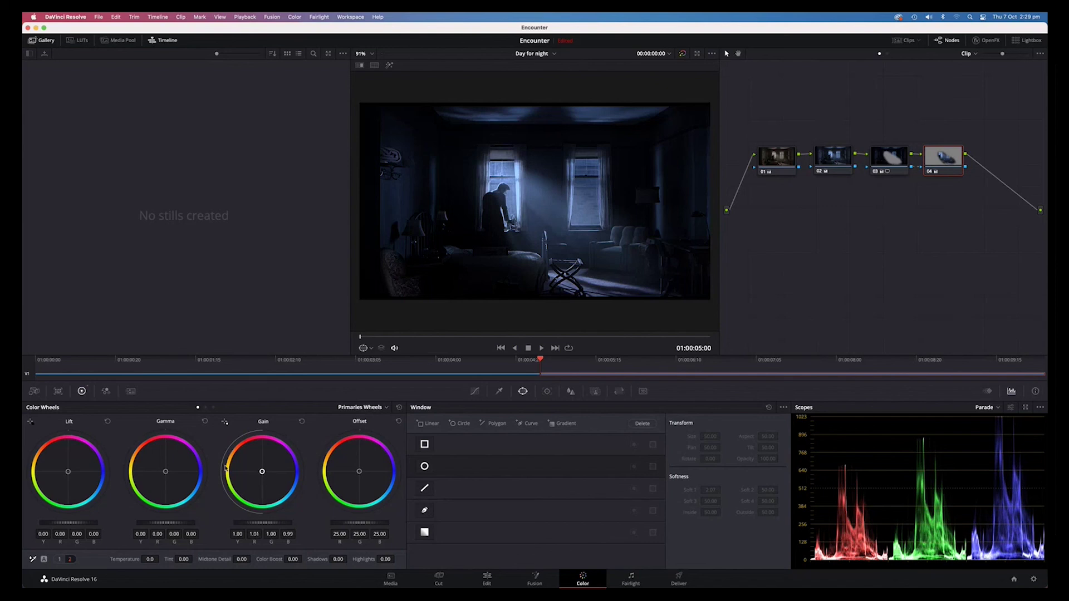
drag(166, 471, 165, 471)
Step: Toggle node 04 off and on to compare the image with and without its subtle tint
click(931, 172)
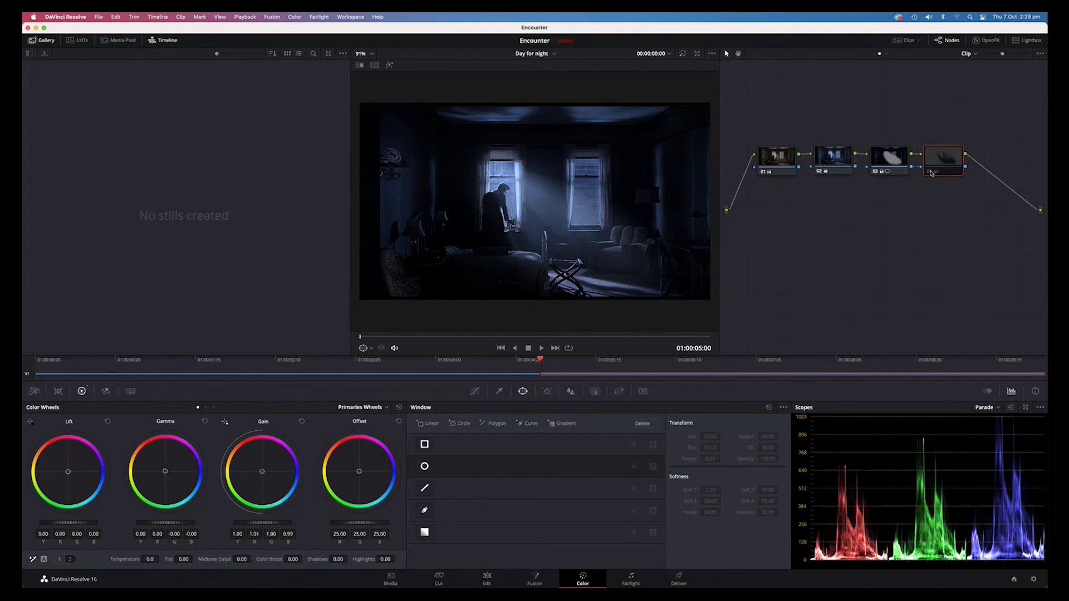
click(931, 172)
click(931, 172)
click(931, 172)
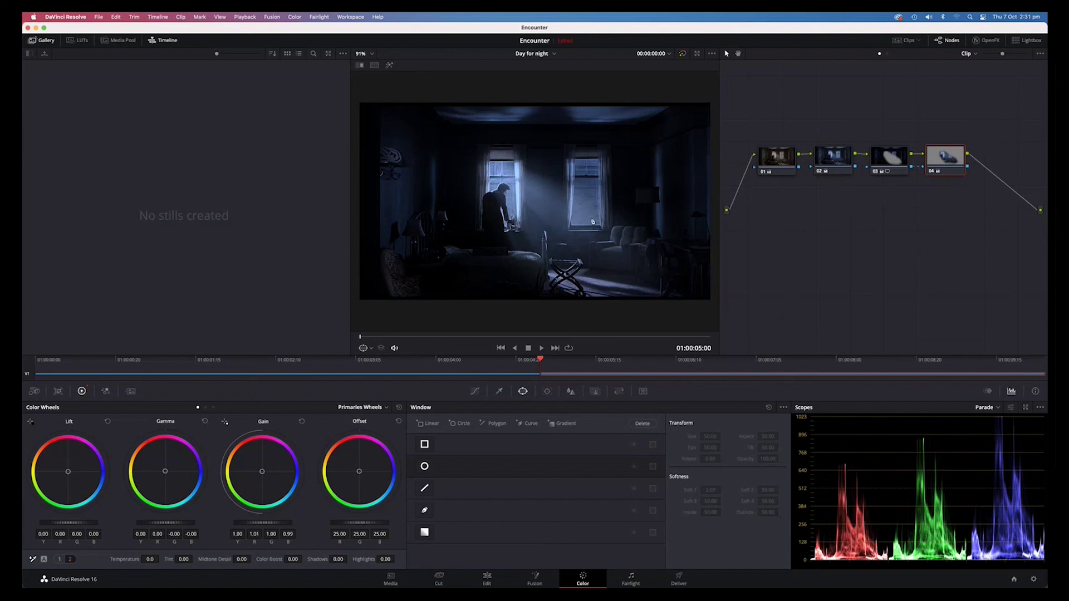
Step: Add a serial node after node 04
right_click(944, 161)
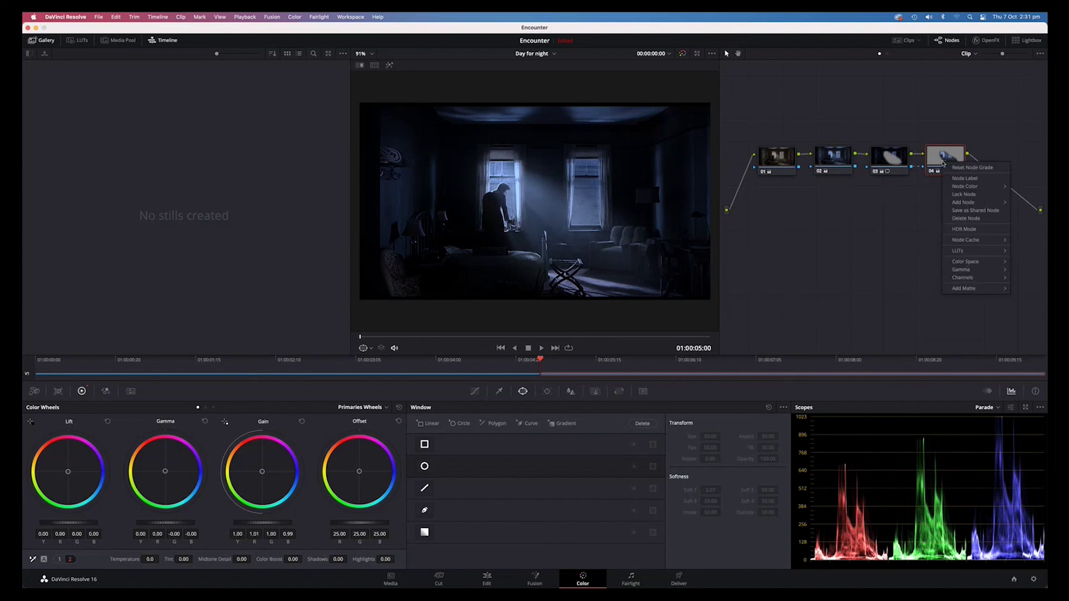
mouse_move(963, 202)
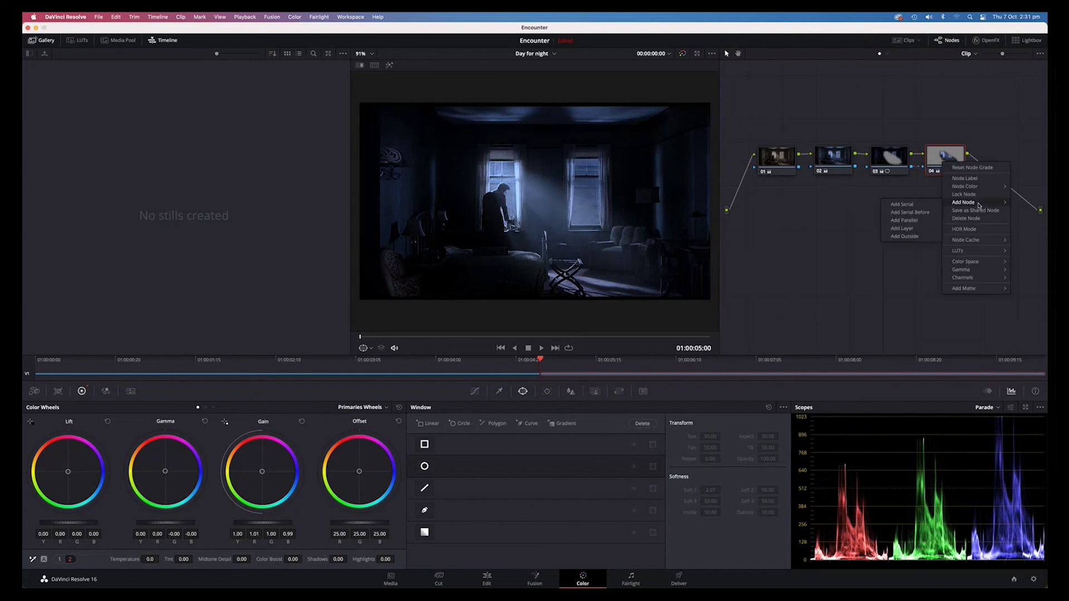
click(898, 205)
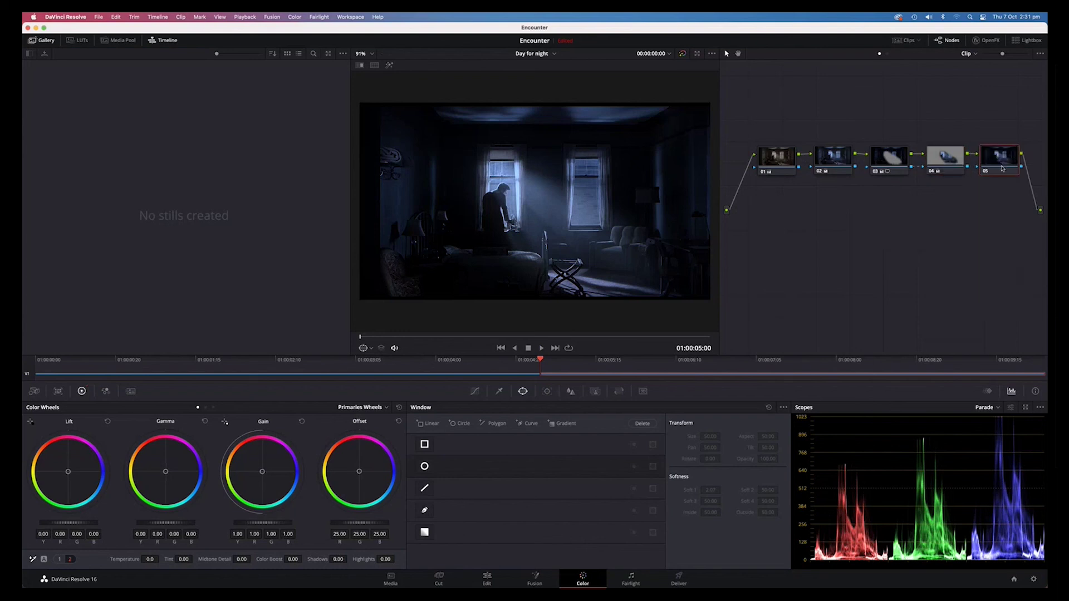
Step: Draw a closed curve window on node 05 around the room's empty right-hand window and adjust its upper corners to fit the frame
click(424, 510)
click(570, 154)
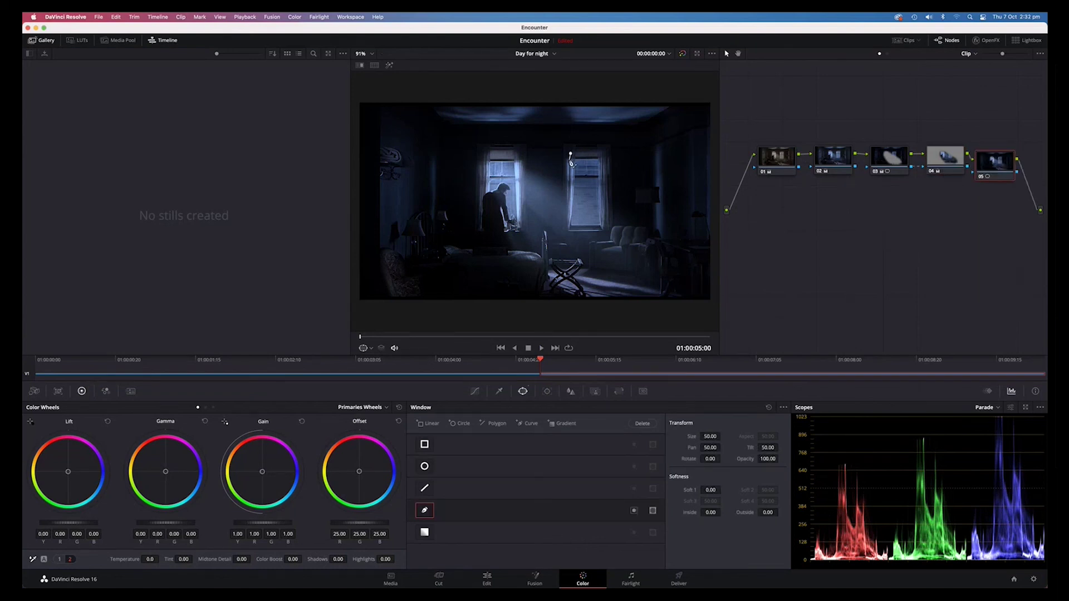
click(568, 196)
click(566, 231)
click(609, 230)
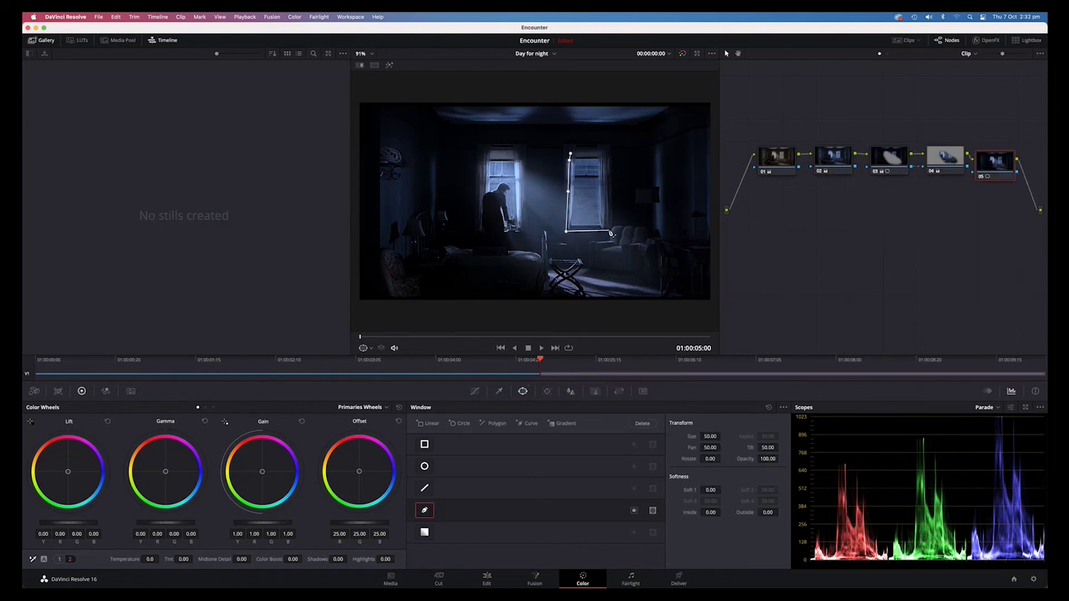
click(607, 173)
click(605, 148)
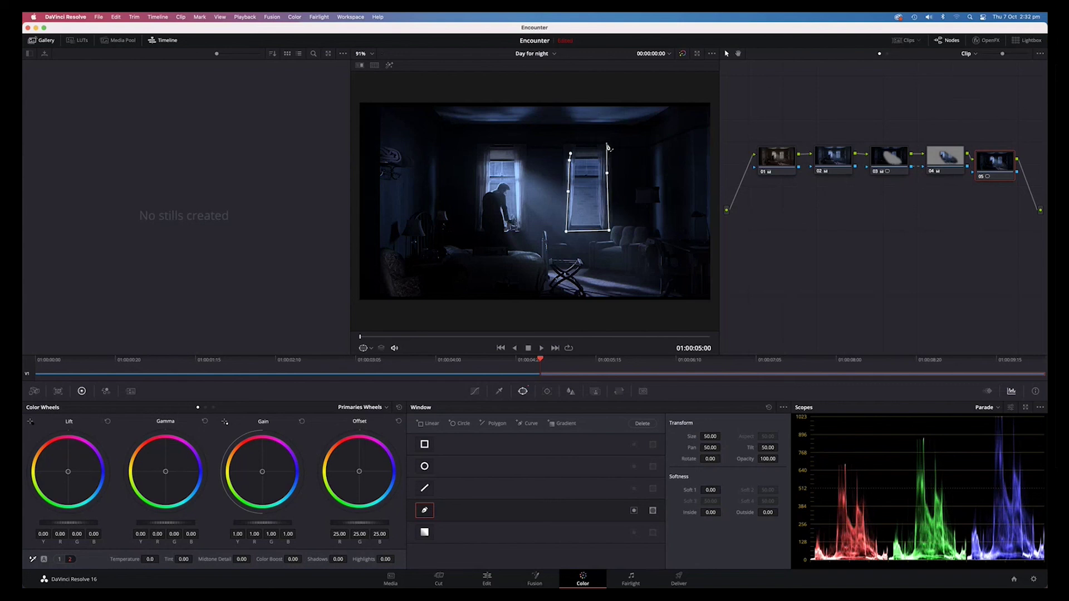
click(571, 155)
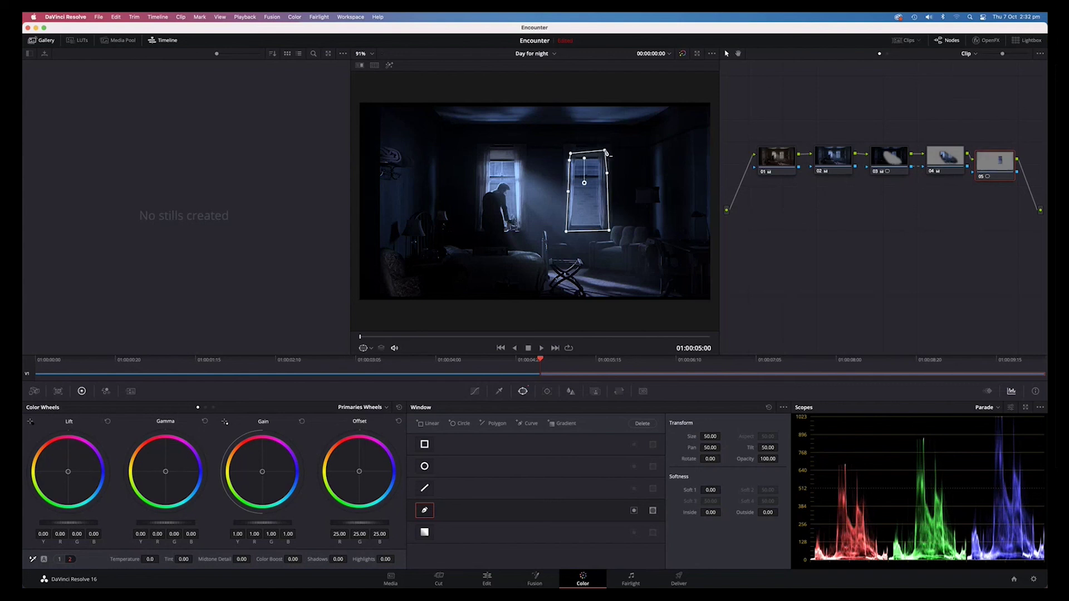
drag(570, 153, 570, 150)
Step: Soften node 05's curve window to Soft 1 of 4.82 and darken it with gamma at -0.04 and gain at 0.87
drag(708, 490, 724, 489)
drag(264, 523, 179, 526)
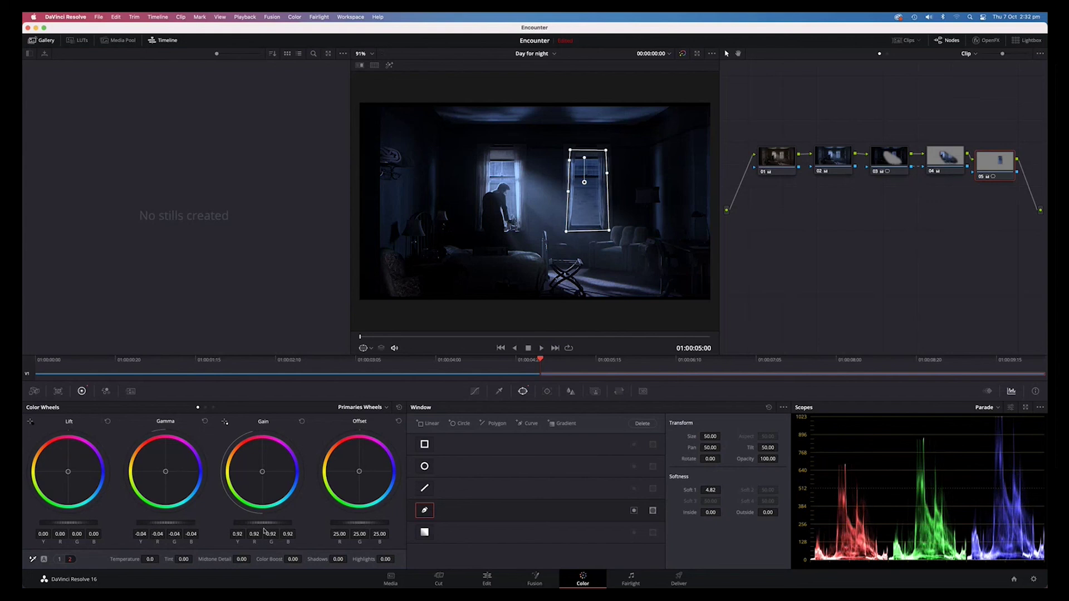
drag(266, 527, 255, 526)
Step: Hide the window outline by selecting node 01 and toggle node 05 to compare the darkened right-hand window
click(775, 161)
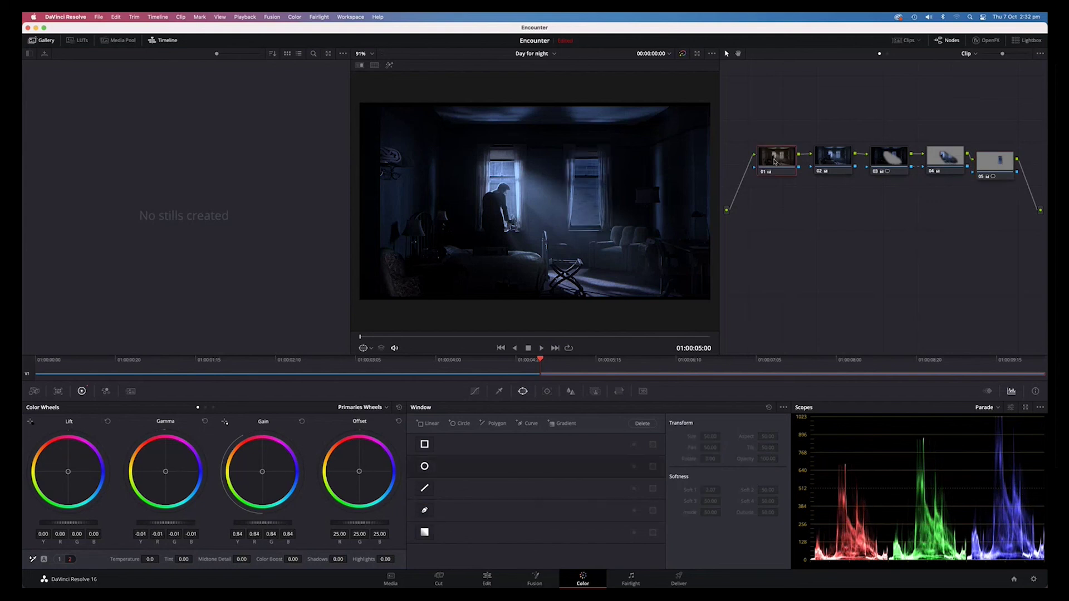
click(982, 177)
click(982, 177)
Step: Fine-tune the upper corner of node 05's curve window and compare the image with that node off and on
click(1001, 170)
drag(569, 150, 572, 153)
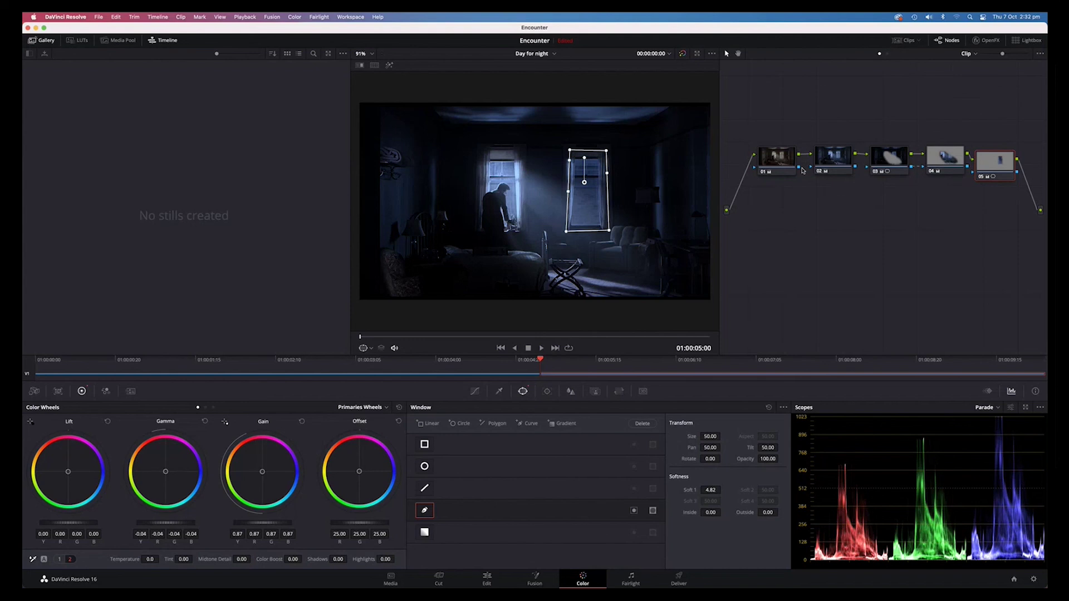
click(776, 158)
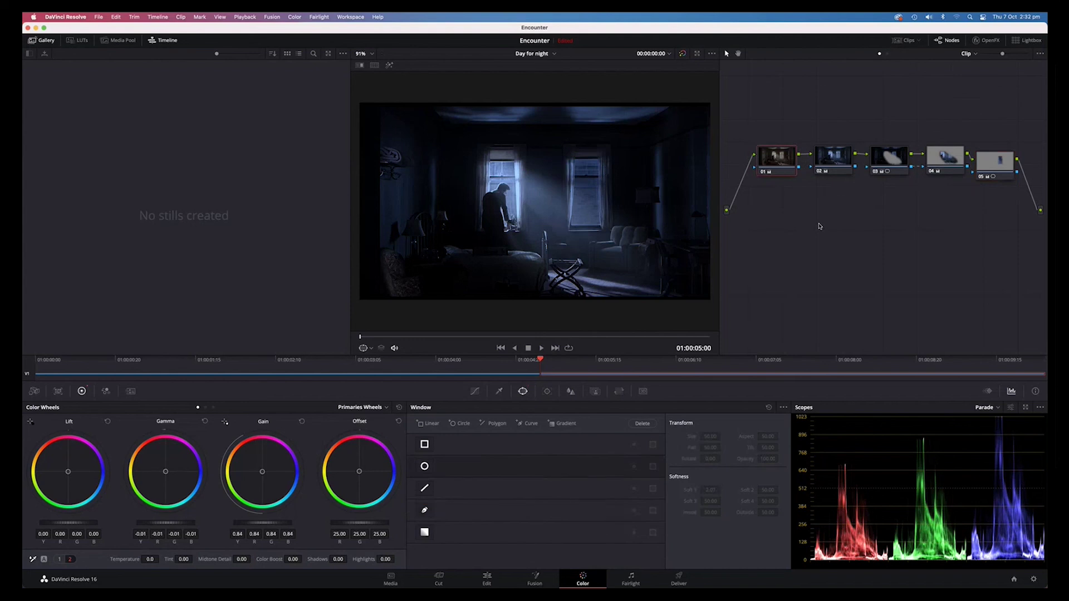
click(981, 177)
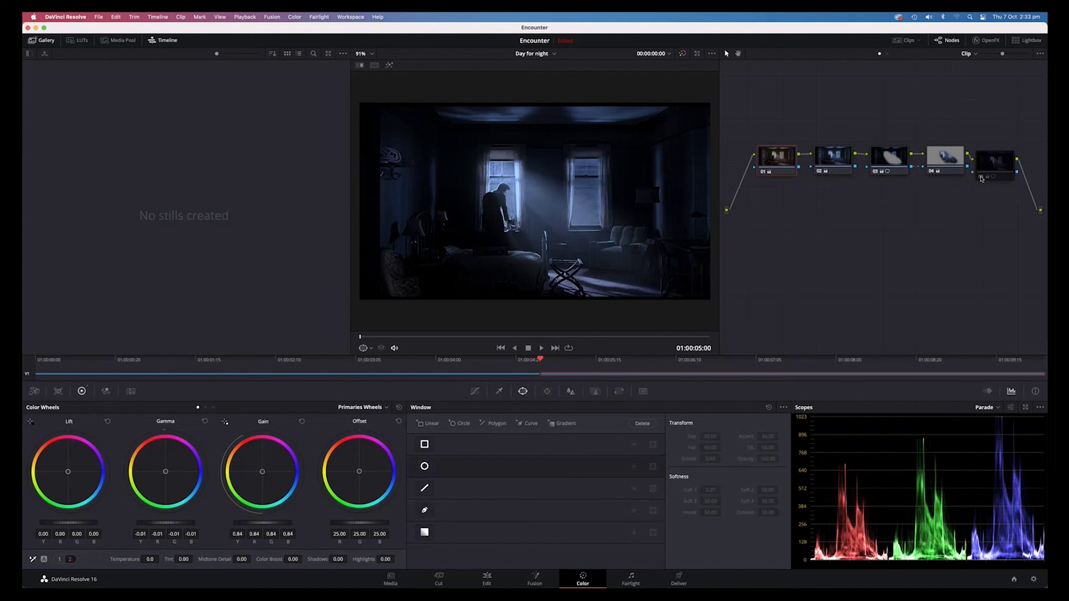
click(981, 177)
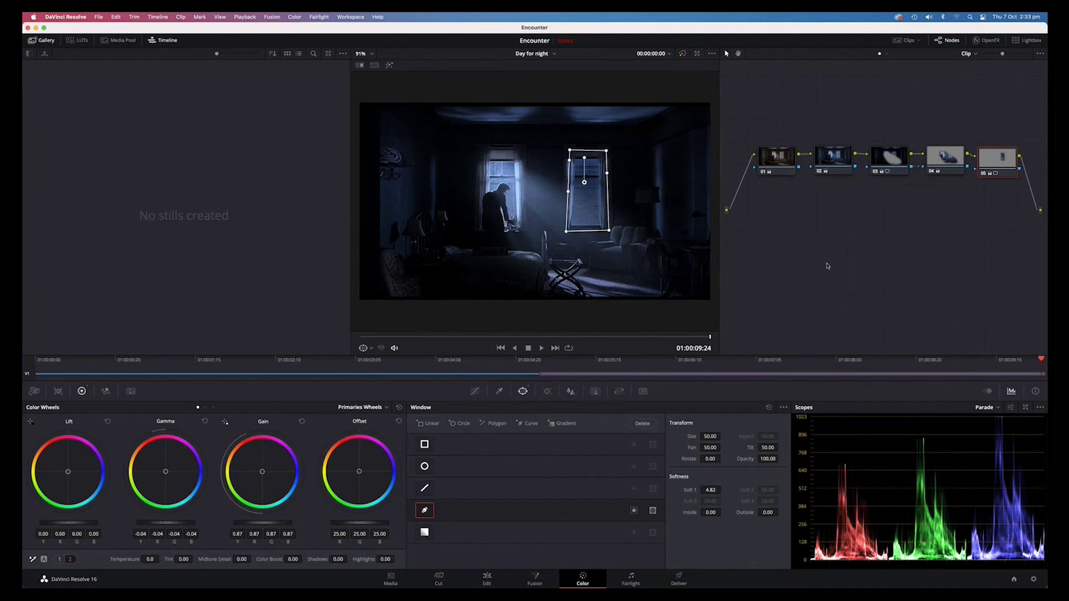
Step: Add a serial node after node 05 and place it beneath the first row of nodes
right_click(985, 168)
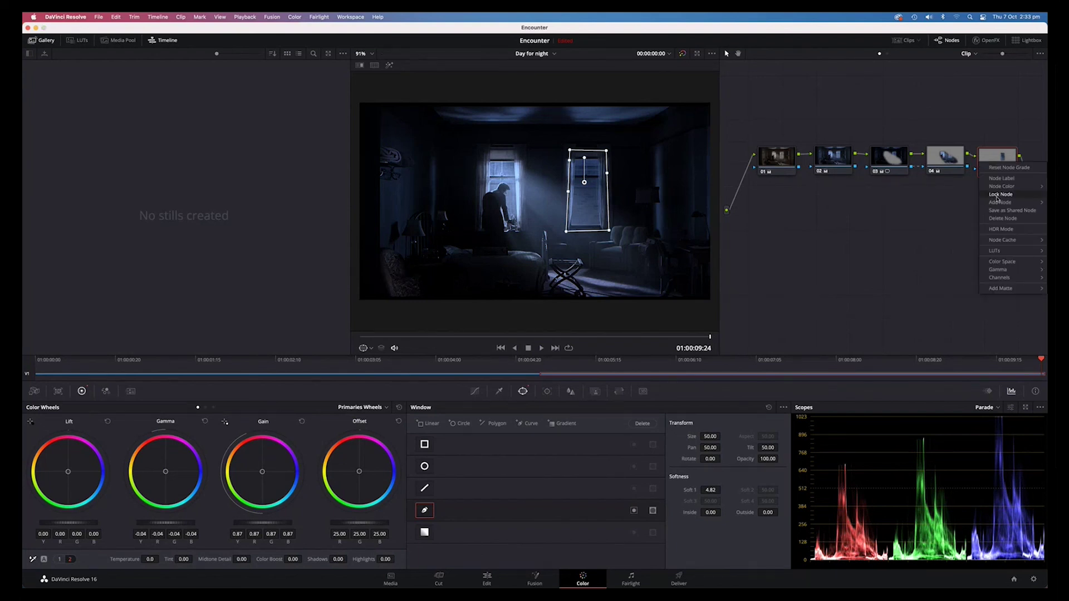
mouse_move(1000, 203)
click(946, 210)
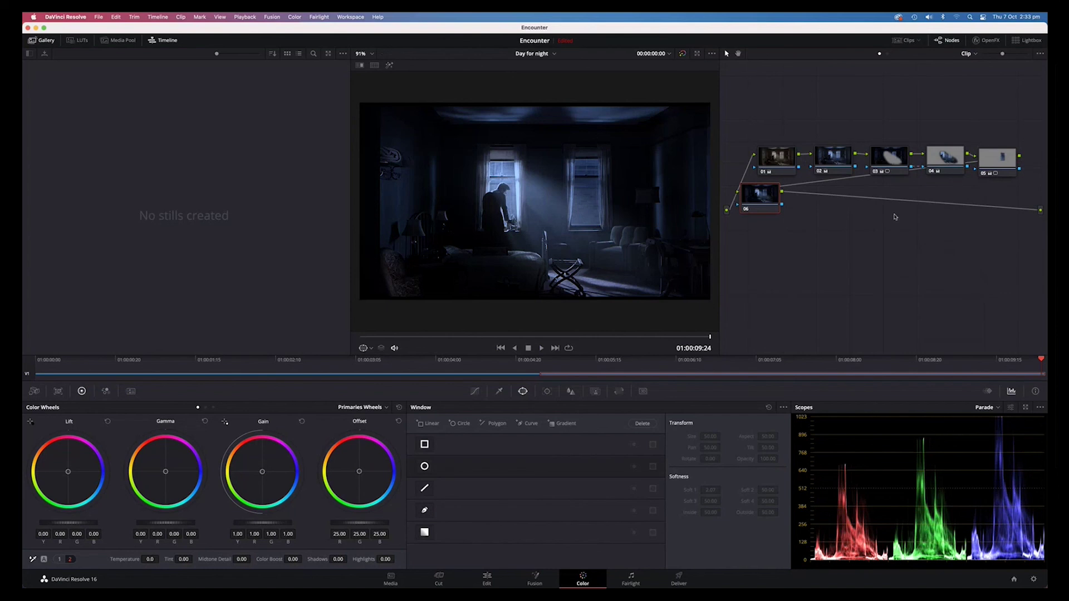
drag(755, 200, 806, 221)
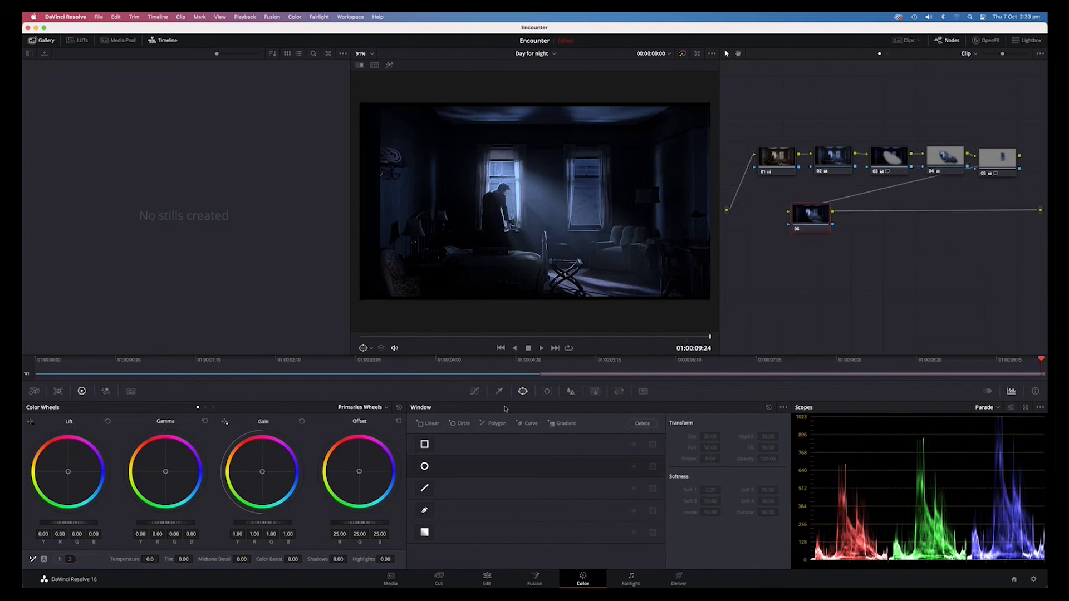
Step: Desaturate node 06's shadows with a Lum Vs Sat curve, pulling black to zero and holding saturation at 1.00 from input lum 0.12
click(475, 392)
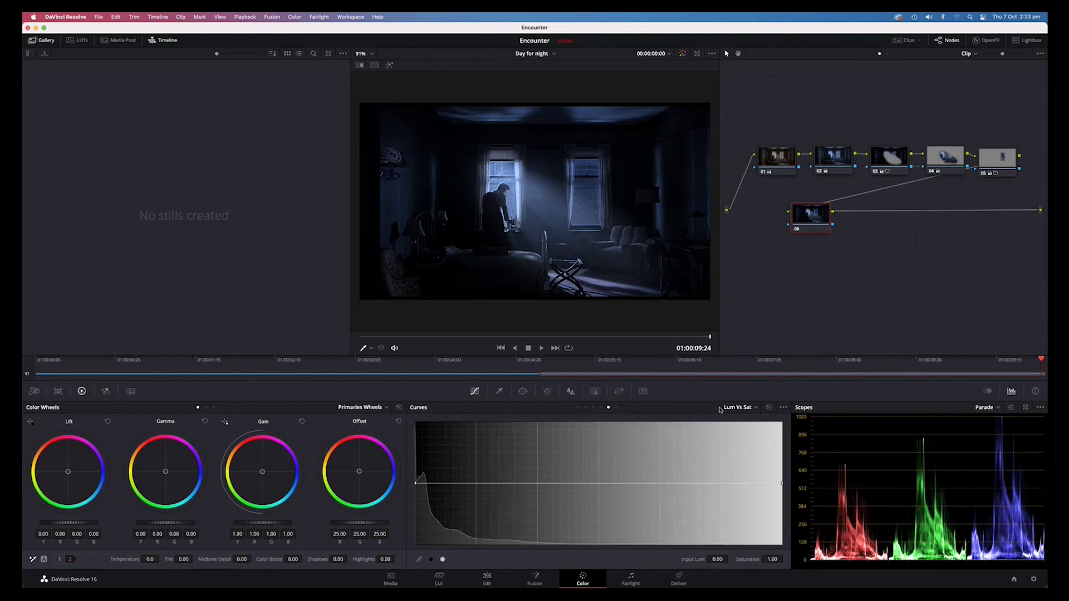
click(755, 408)
drag(415, 484, 417, 539)
drag(428, 483, 459, 485)
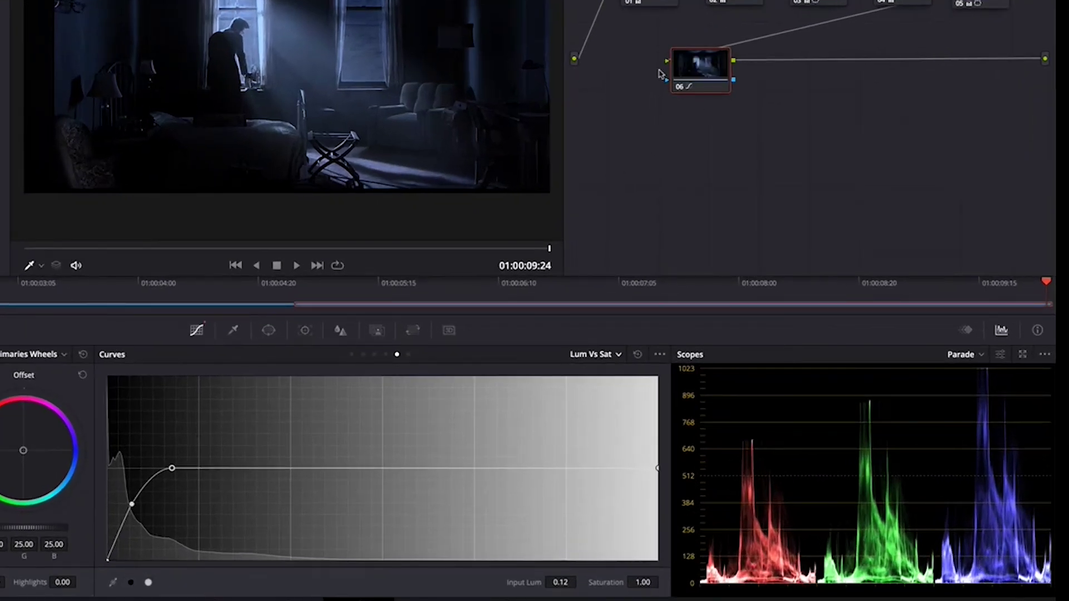
Step: Toggle node 06 off and on to compare the shadows with and without desaturation
click(681, 88)
click(680, 88)
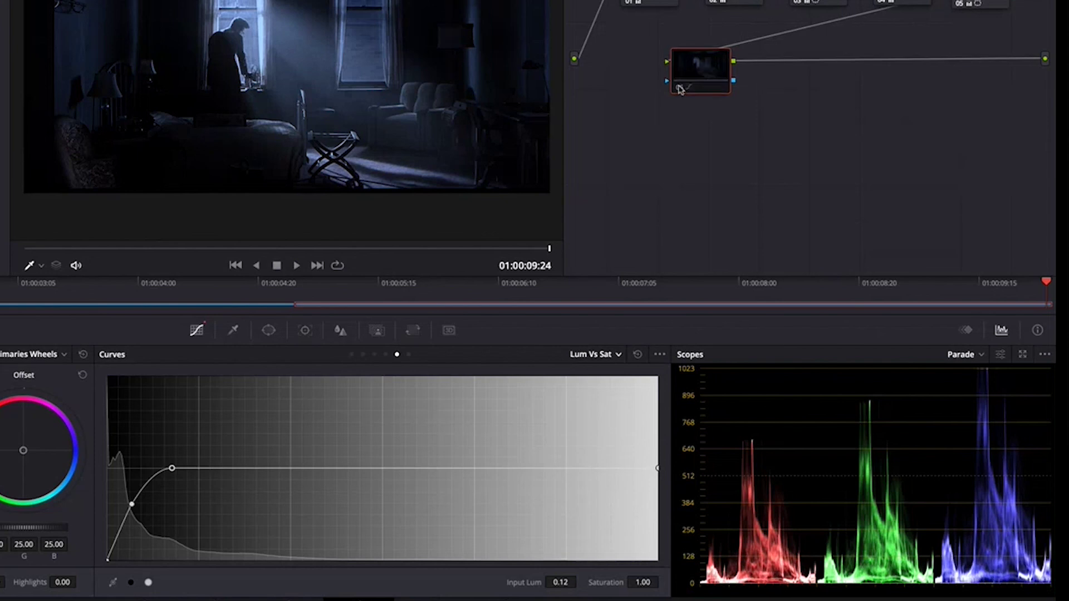
click(682, 89)
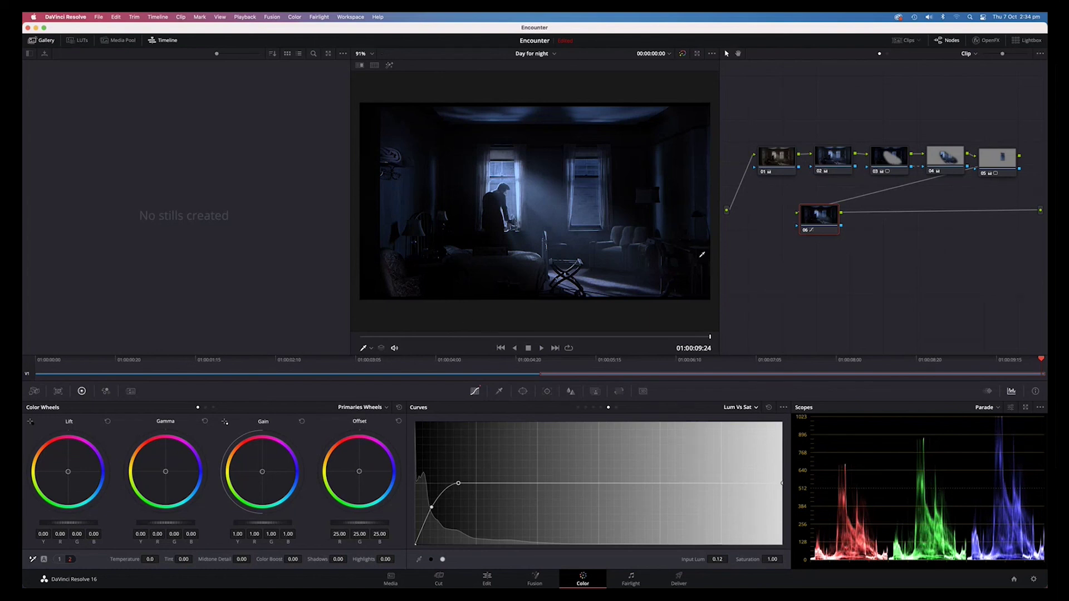
Step: Reposition node 06 under node 01 and add a serial node after it
drag(817, 219, 787, 219)
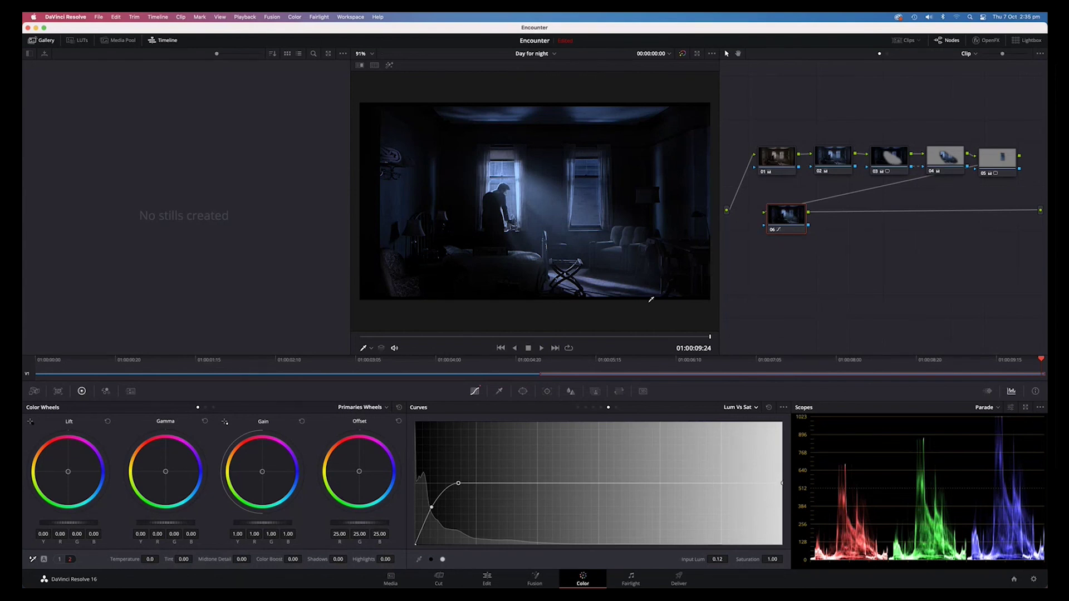
right_click(786, 217)
mouse_move(812, 258)
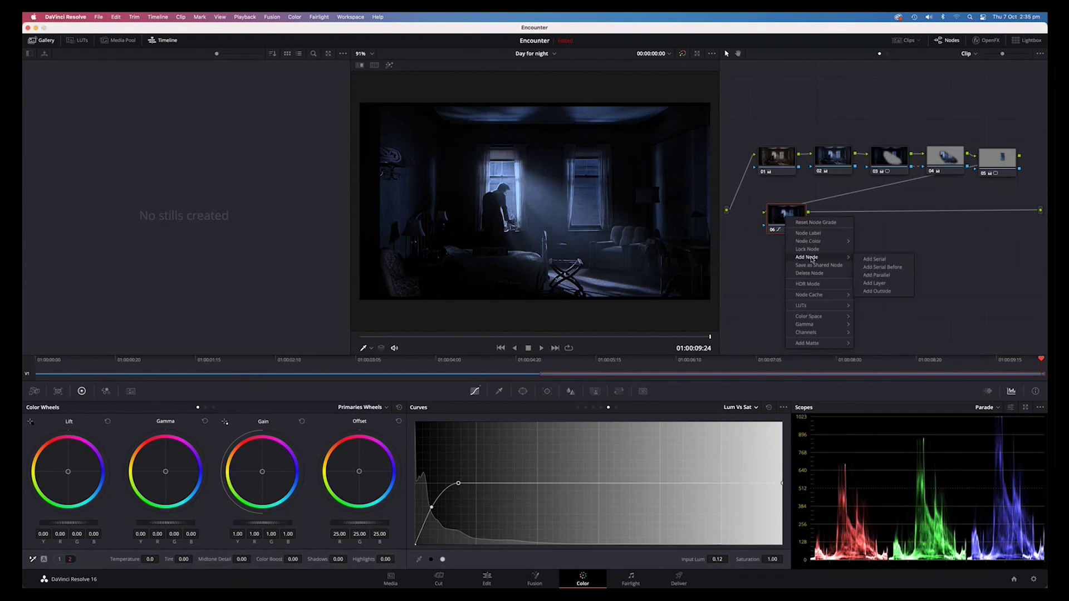
click(874, 259)
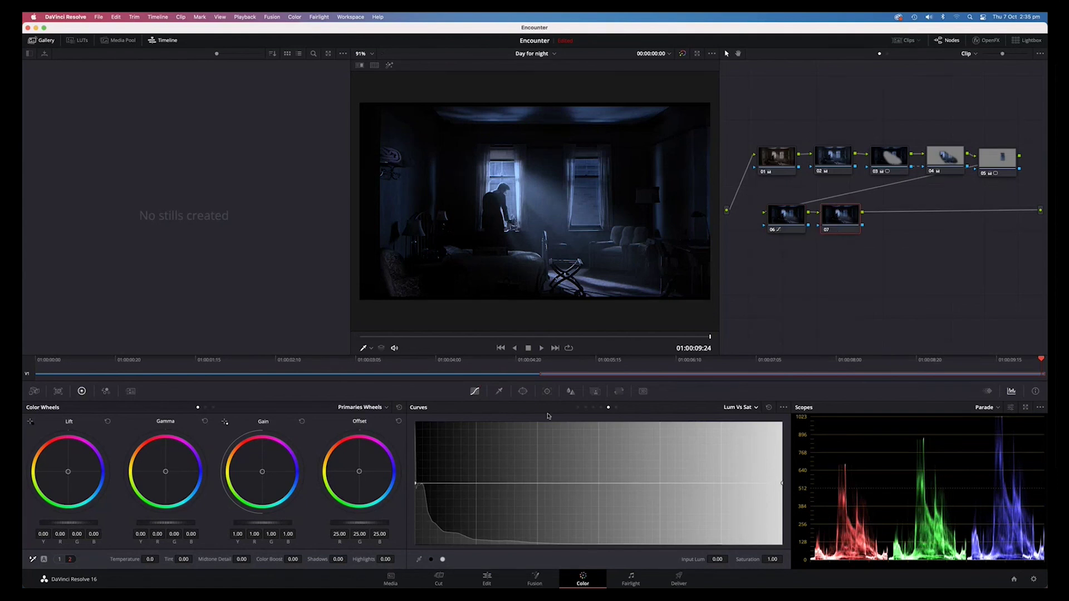
Step: Try spatial noise reduction on node 07 with luma and chroma thresholds of 0.2, decline the upgrade offer and delete the node
click(132, 392)
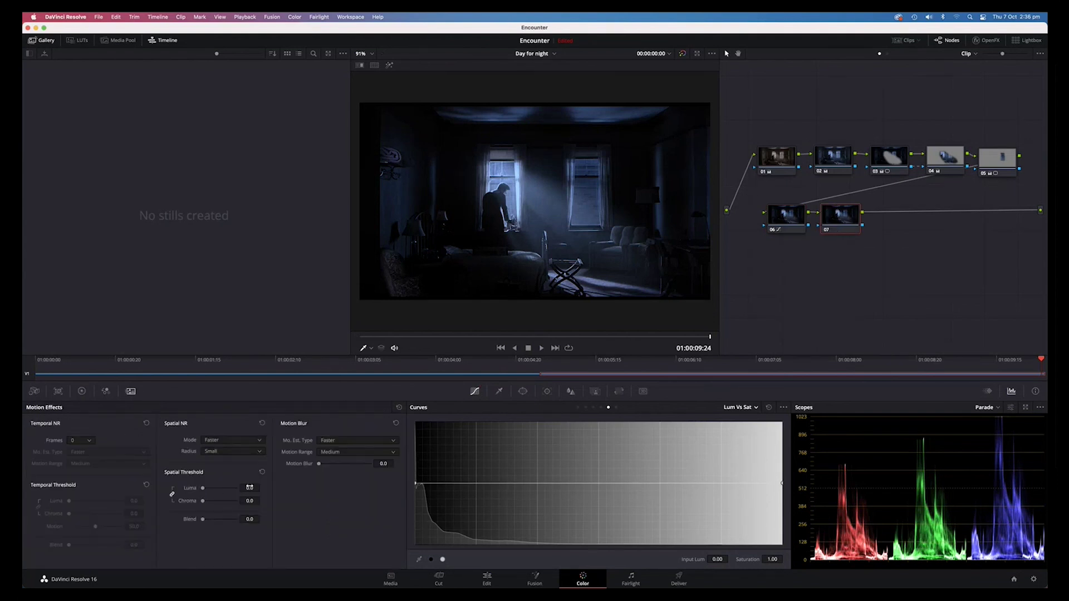
drag(247, 489, 249, 489)
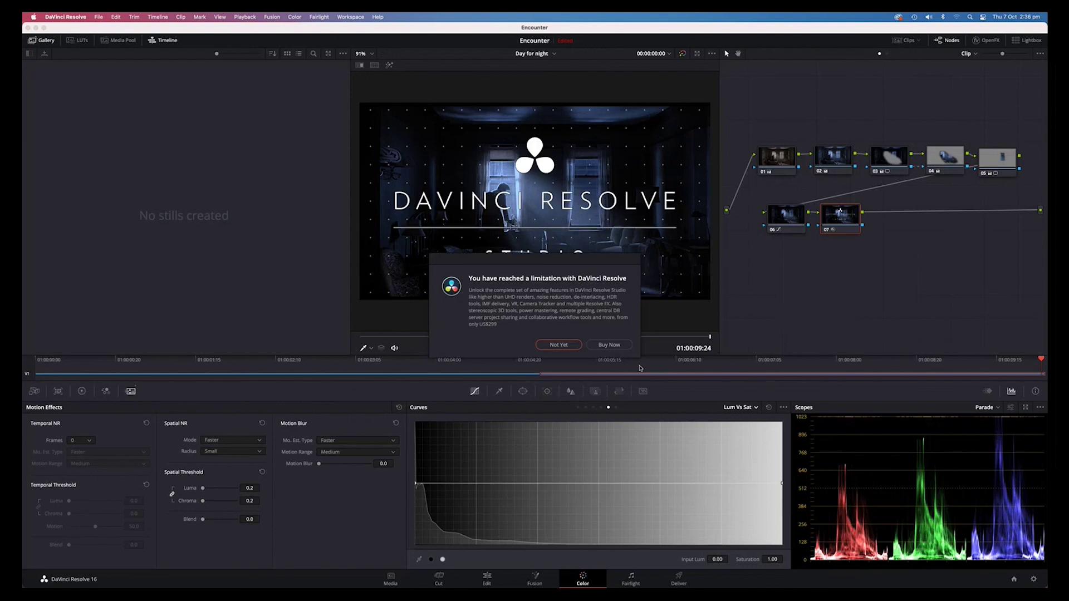
click(564, 346)
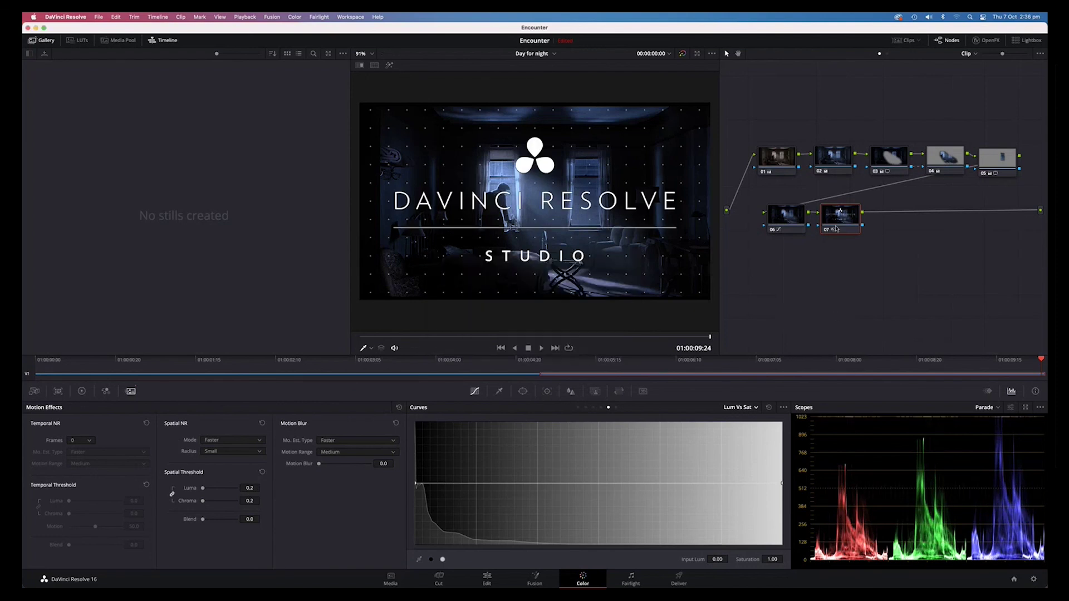
key(Delete)
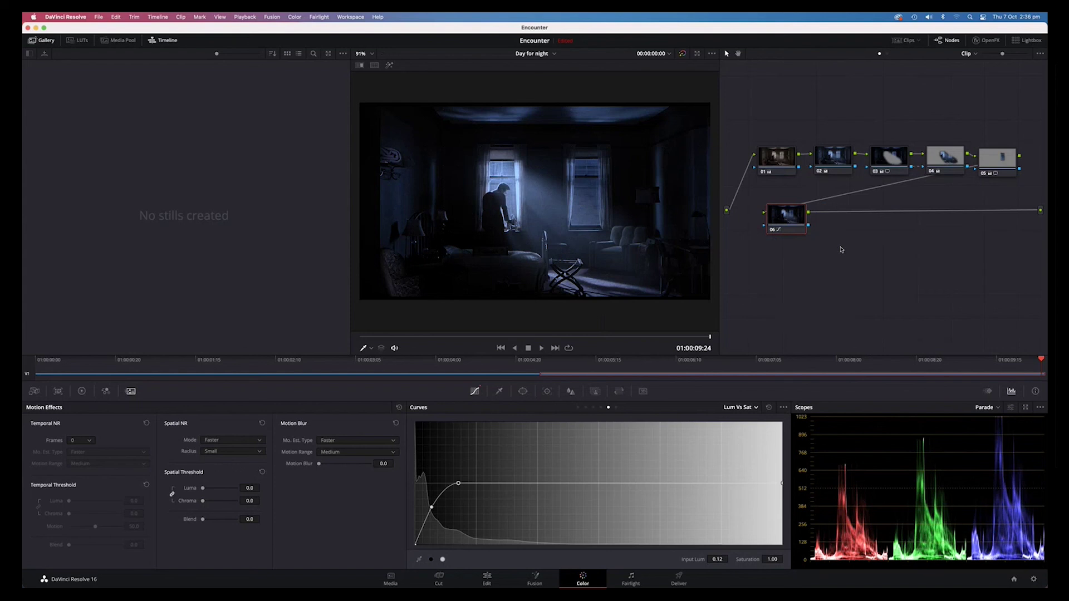